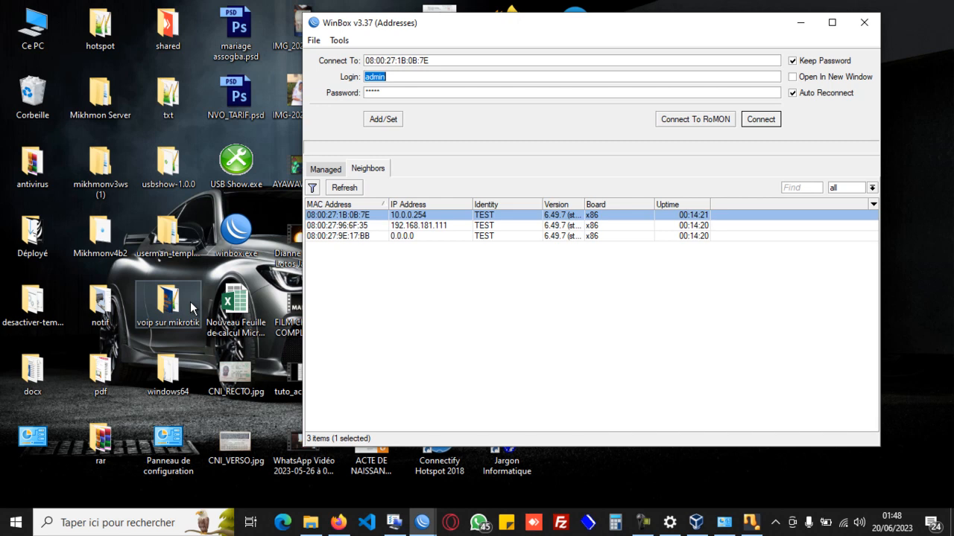
Open the mikhmonv3ws (1) folder on the desktop and delete the Mikhmon Server folder inside it.
double_click(110, 173)
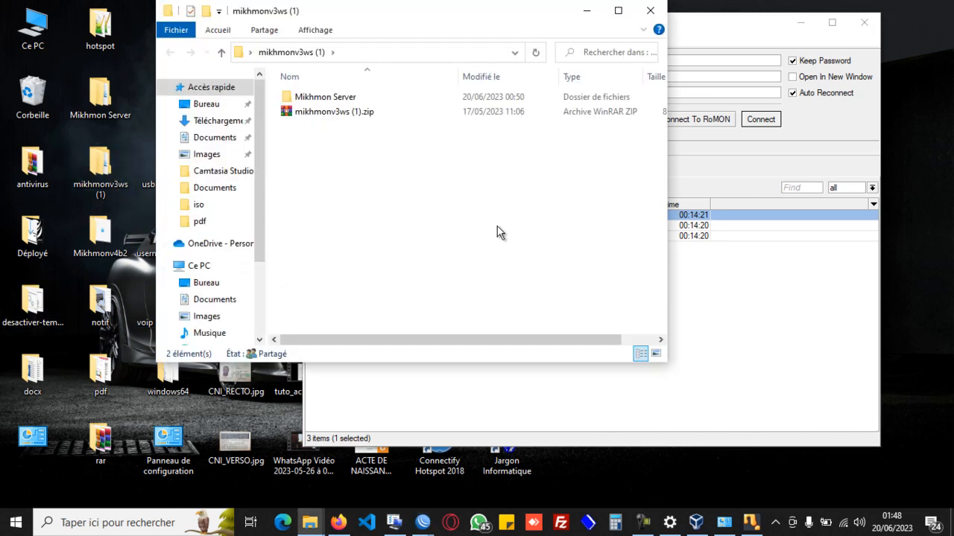
click(360, 116)
click(335, 99)
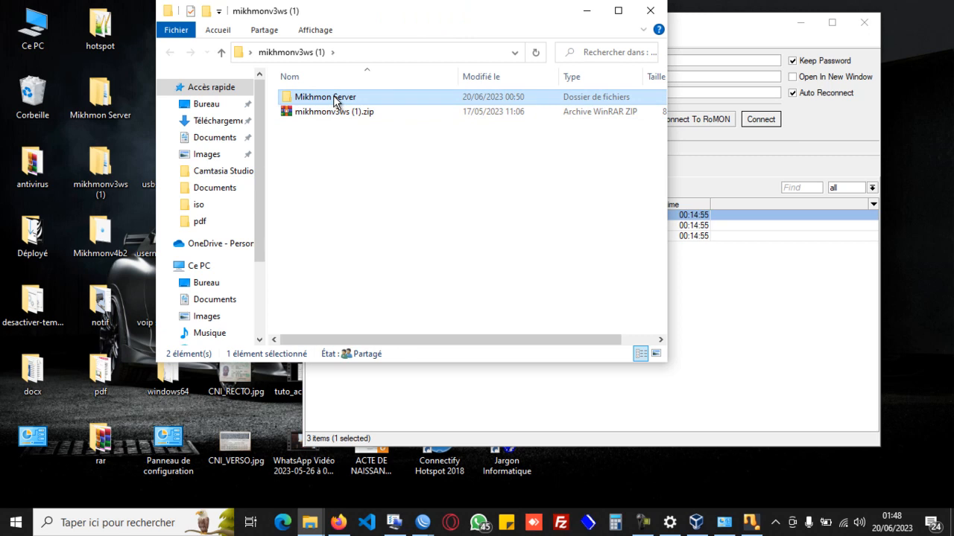
key(Delete)
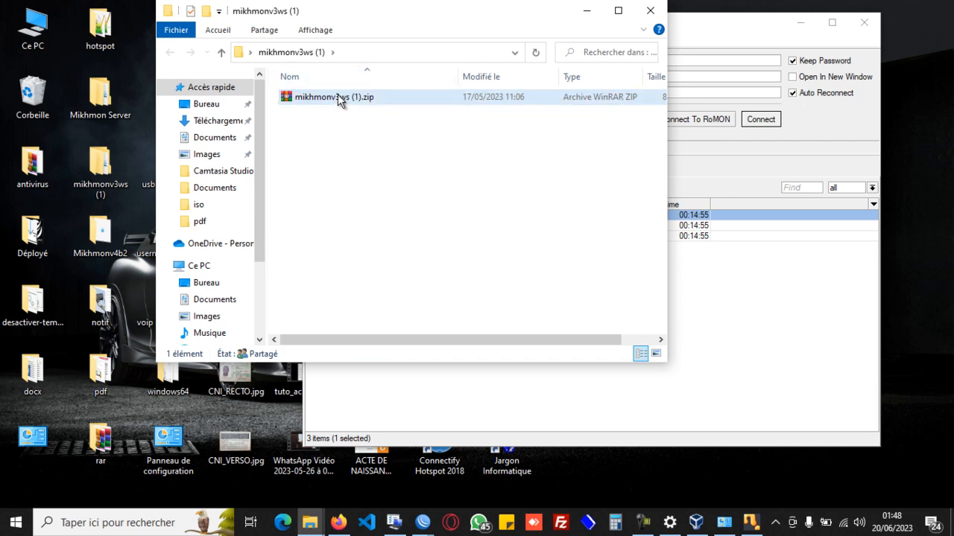
Rename the desktop folder mikhmonv3ws (1) as mikhmonv3ws.
click(337, 95)
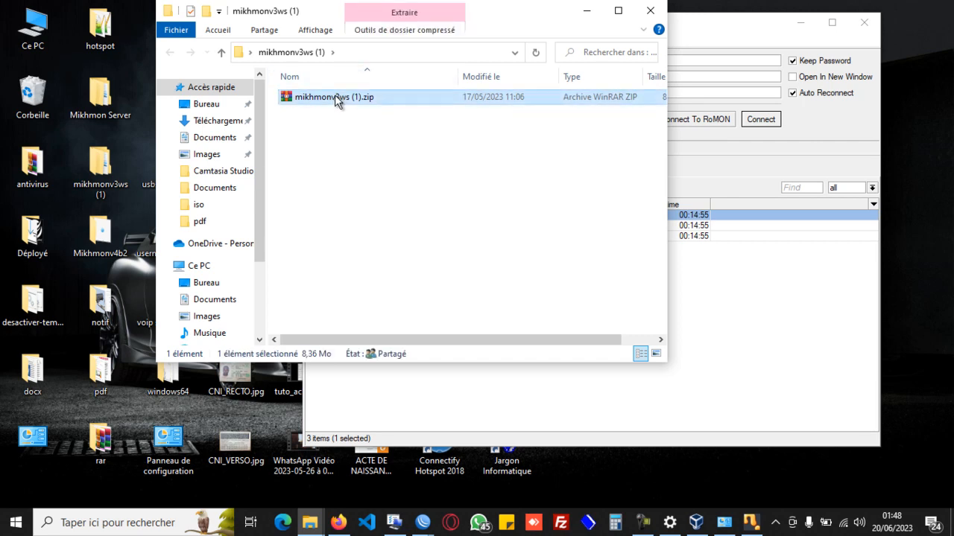
click(106, 189)
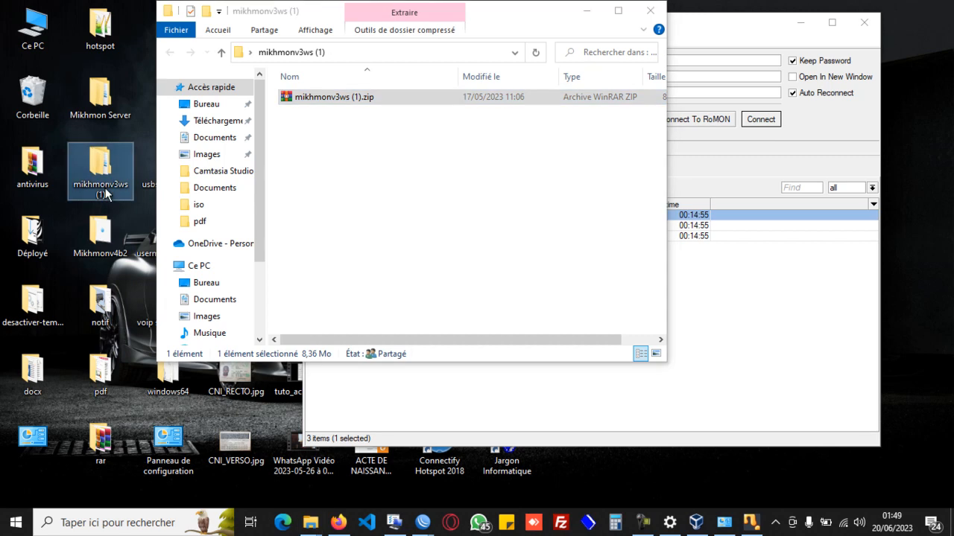
click(106, 189)
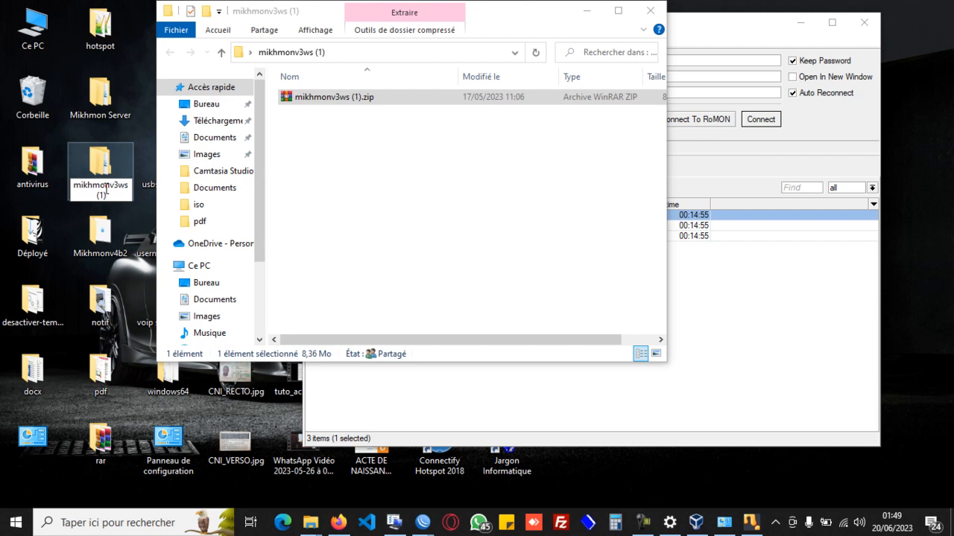
key(BackSpace)
key(BackSpace)
key(BackSpace)
key(Return)
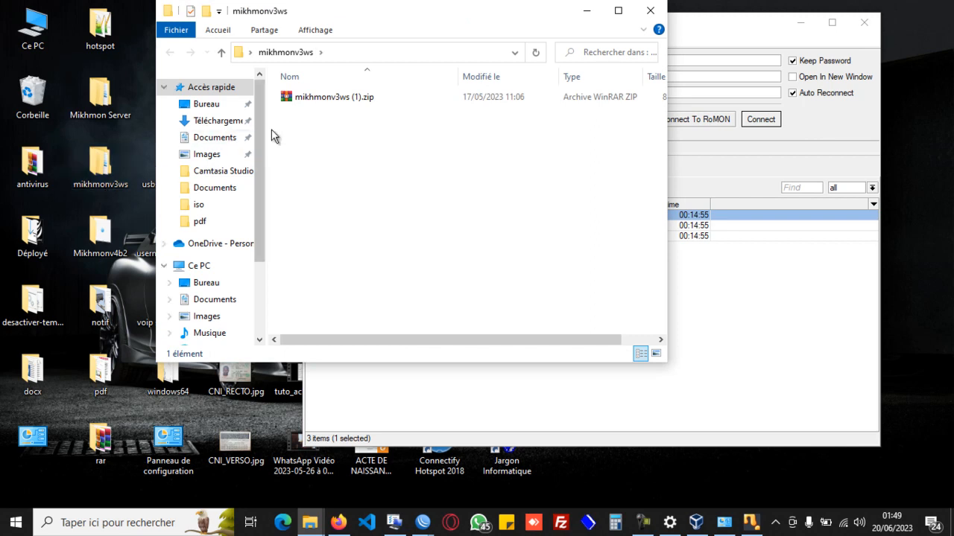
Suspend Kaspersky Endpoint Security's protection until the computer restarts.
click(336, 103)
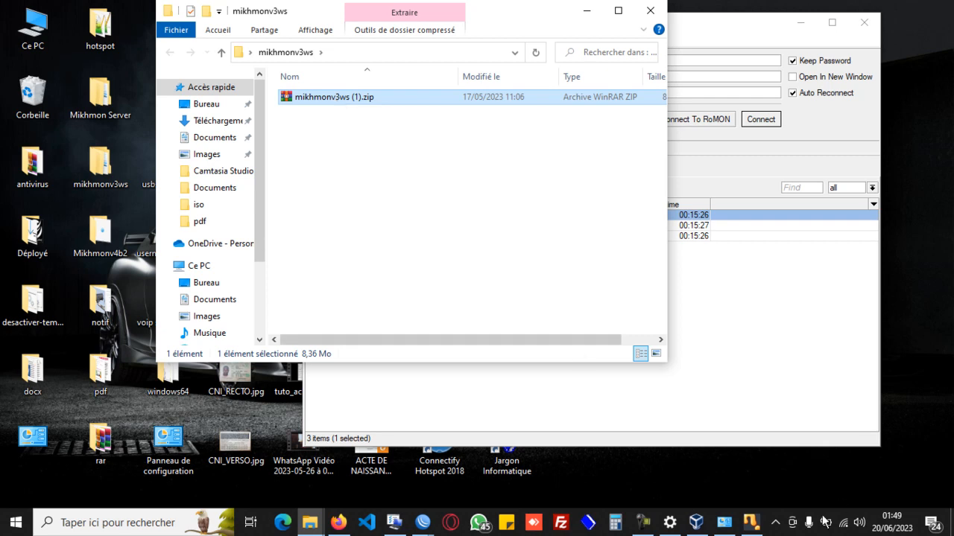
click(776, 523)
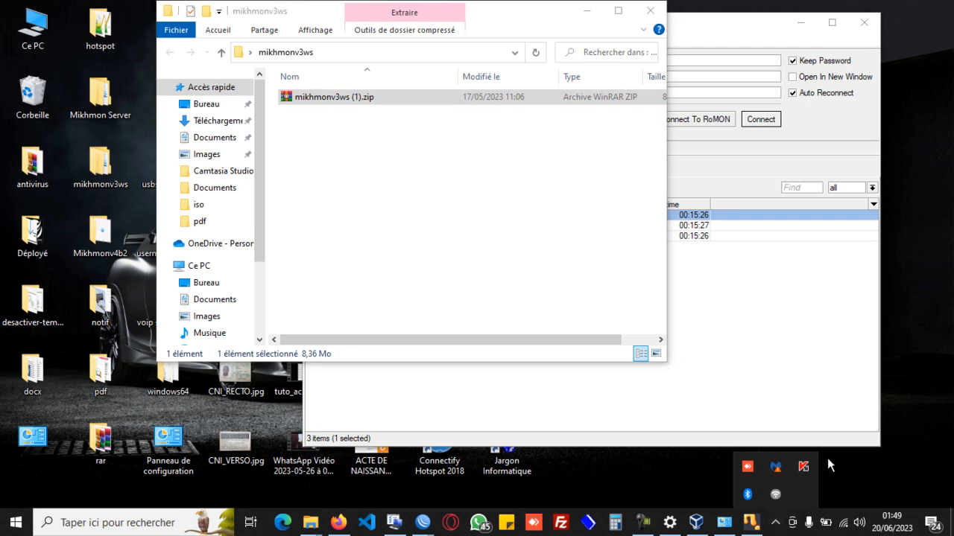
right_click(804, 477)
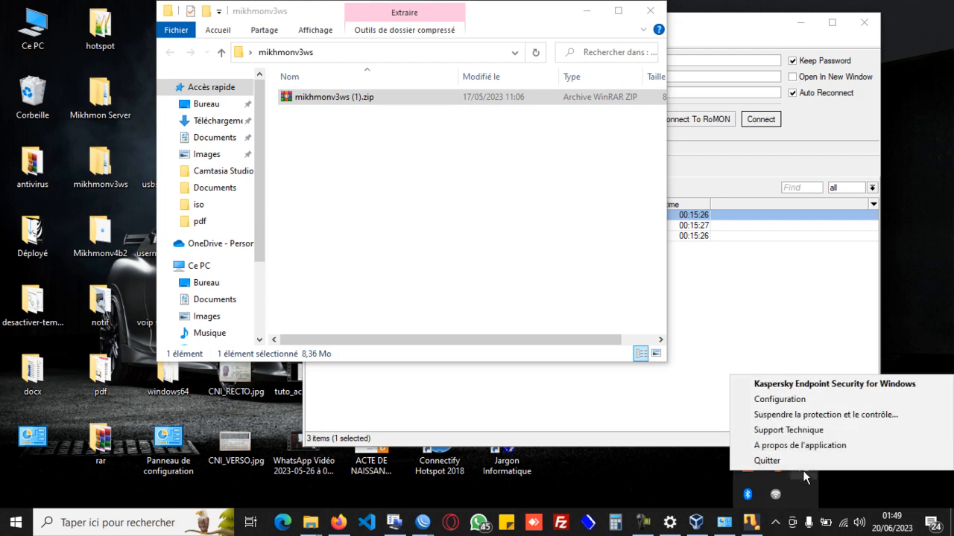
click(784, 420)
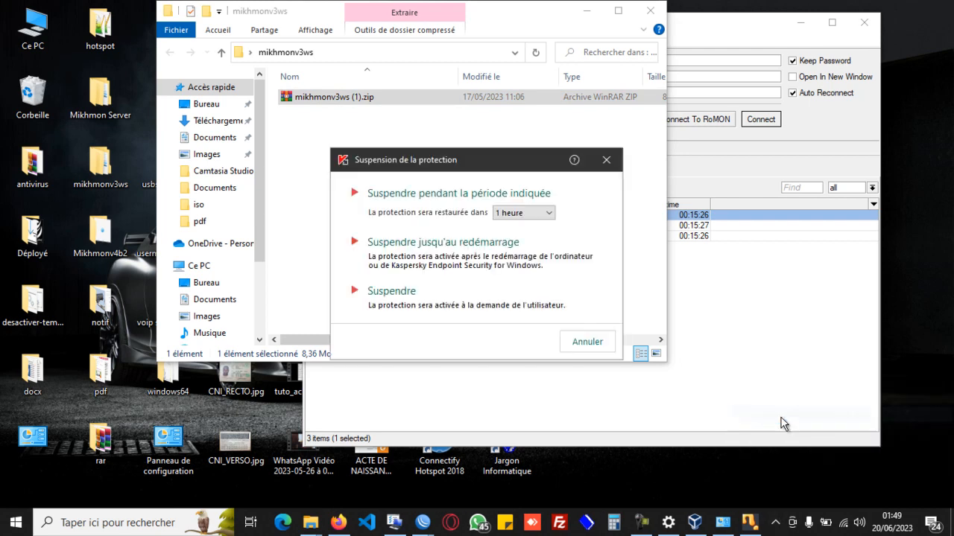
click(428, 254)
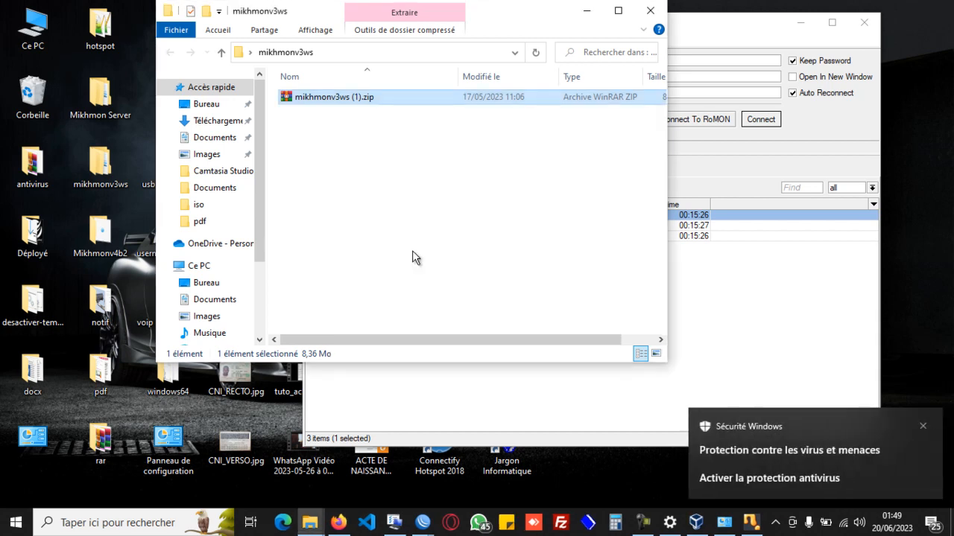
Extract mikhmonv3ws (1).zip into its own subfolder and open the extracted Mikhmon Server folder.
right_click(311, 104)
click(373, 233)
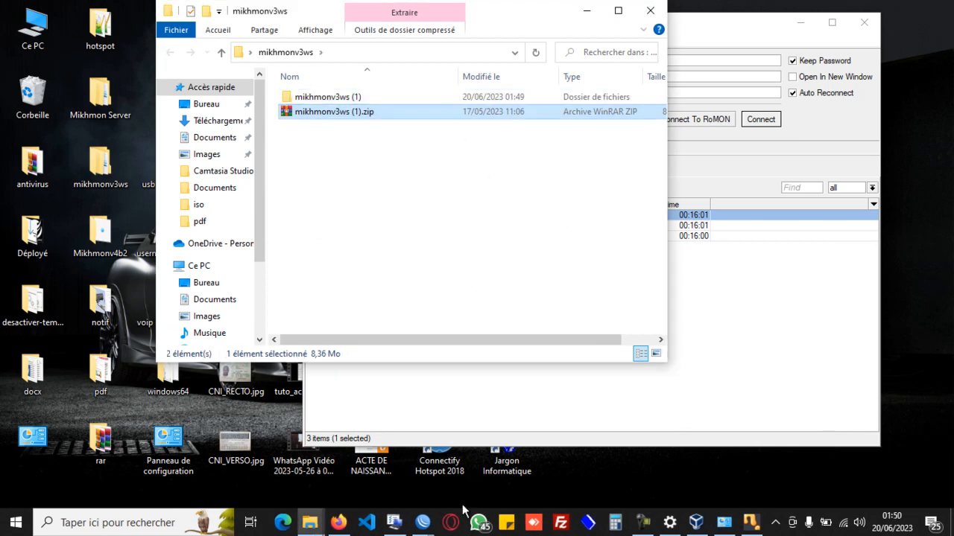
click(319, 97)
double_click(319, 96)
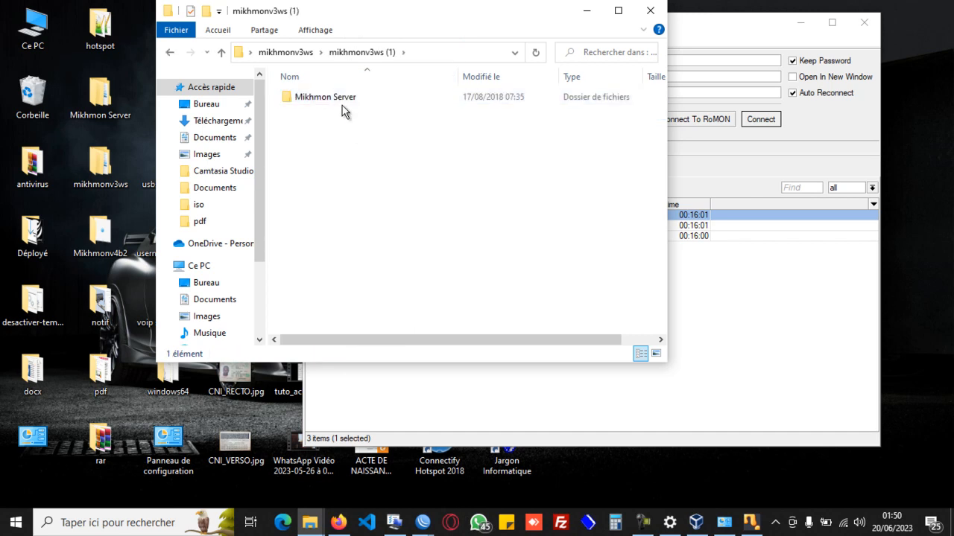
double_click(331, 101)
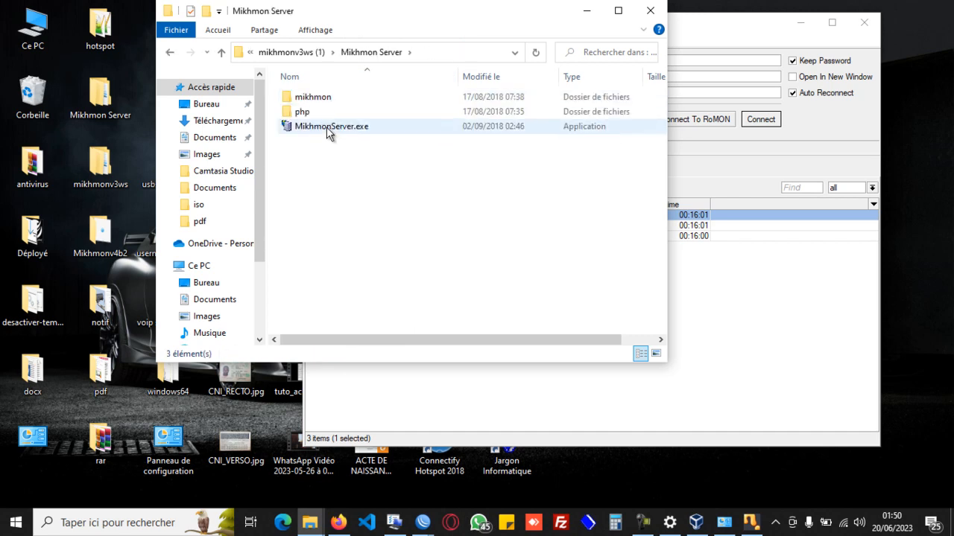
Launch MikhmonServer.exe and allow its PHP process through the Windows firewall on private and public networks.
click(316, 127)
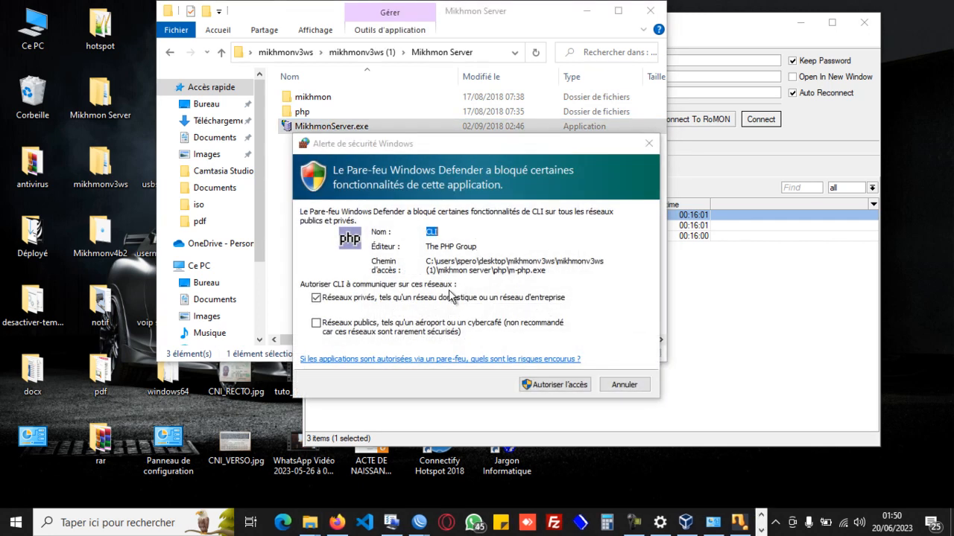
click(334, 329)
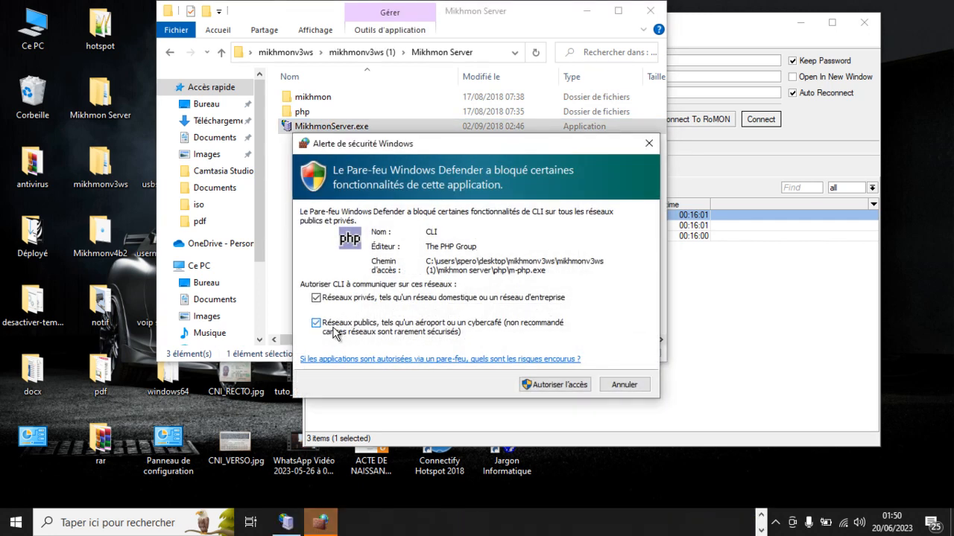
click(555, 384)
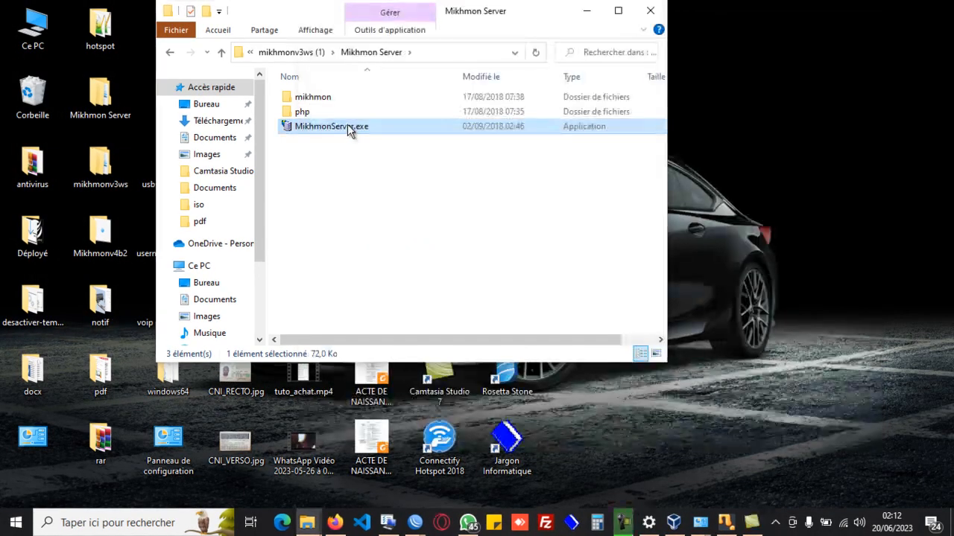
Bring up Mikhmon Server from MikhmonServer.exe and restart it on port 8052.
double_click(347, 126)
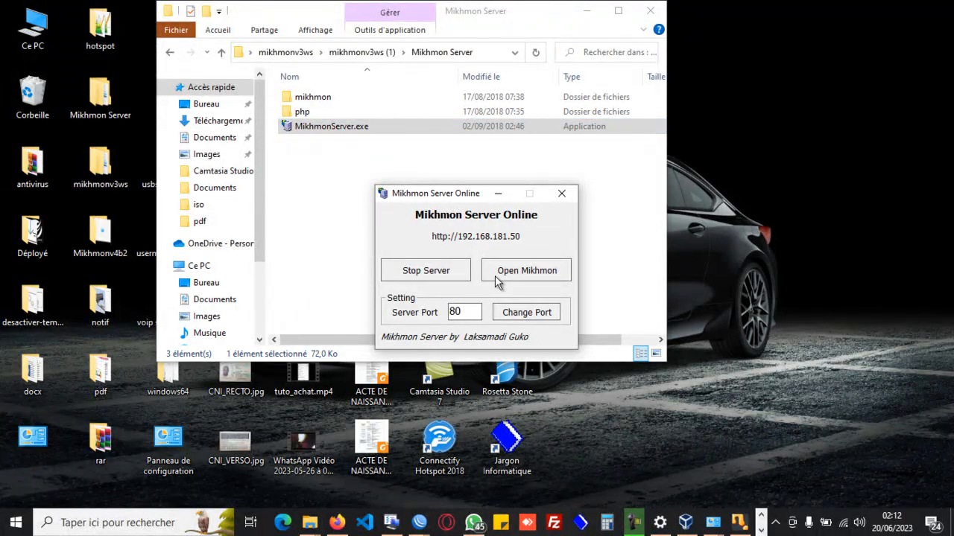
click(423, 272)
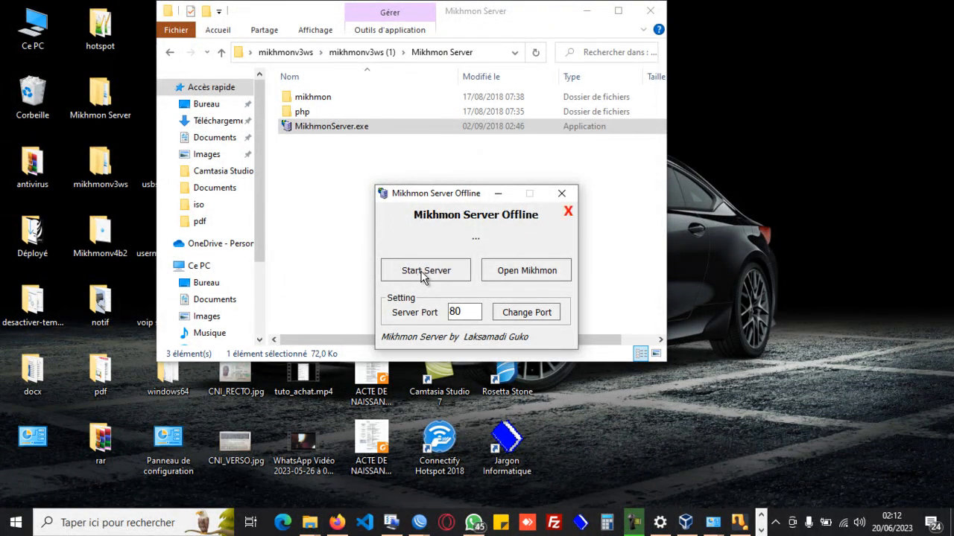
click(473, 312)
text(52)
click(434, 277)
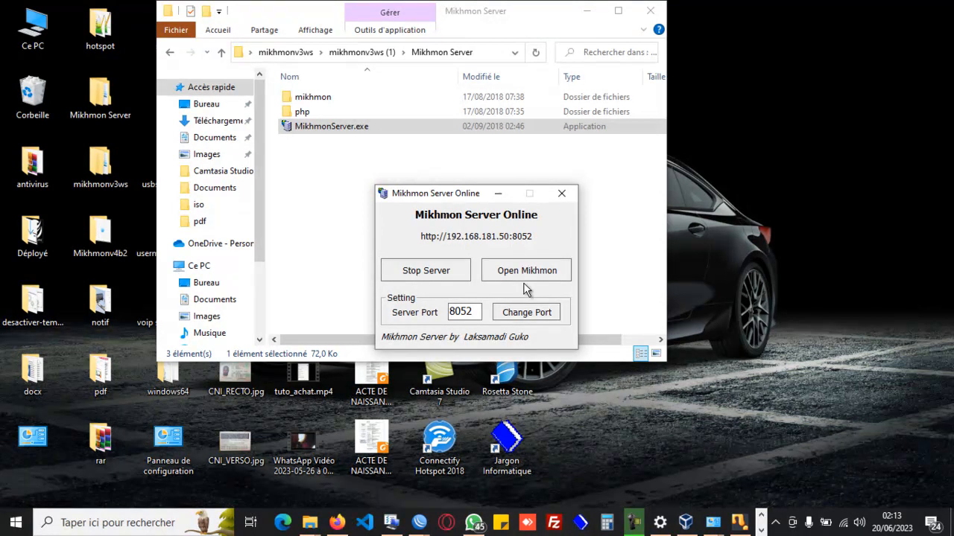
Open Mikhmon in the browser and log in as mikhmon with the account password, without saving the login.
click(511, 277)
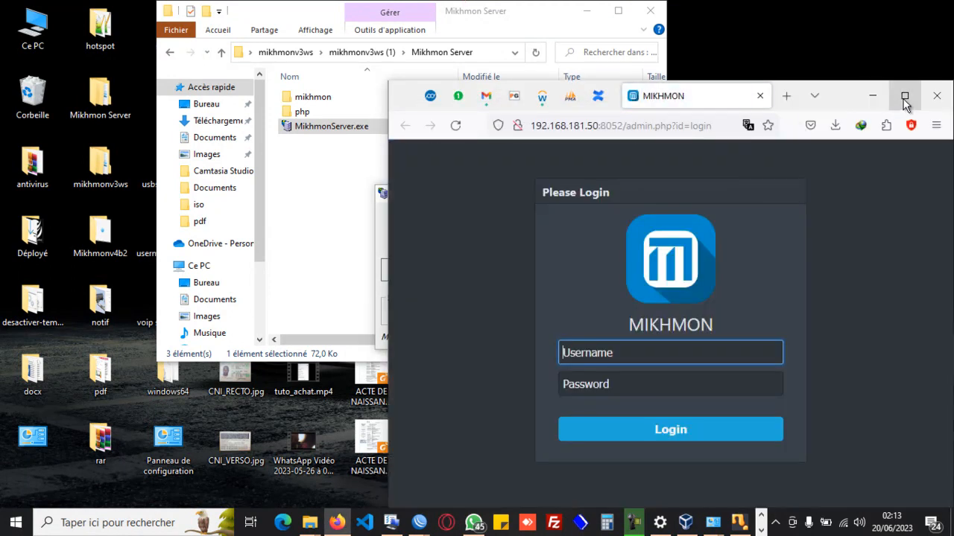
click(904, 96)
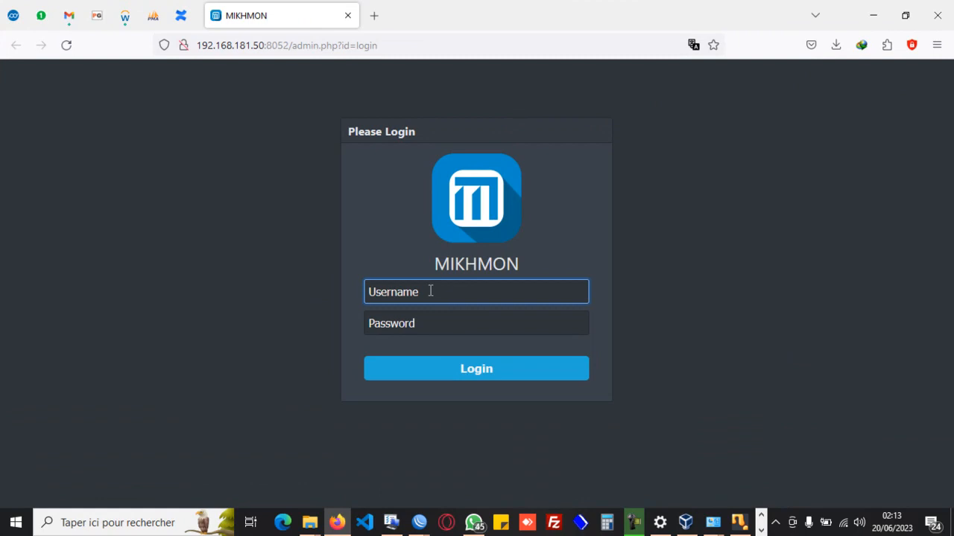
text(mikhmon)
key(Tab)
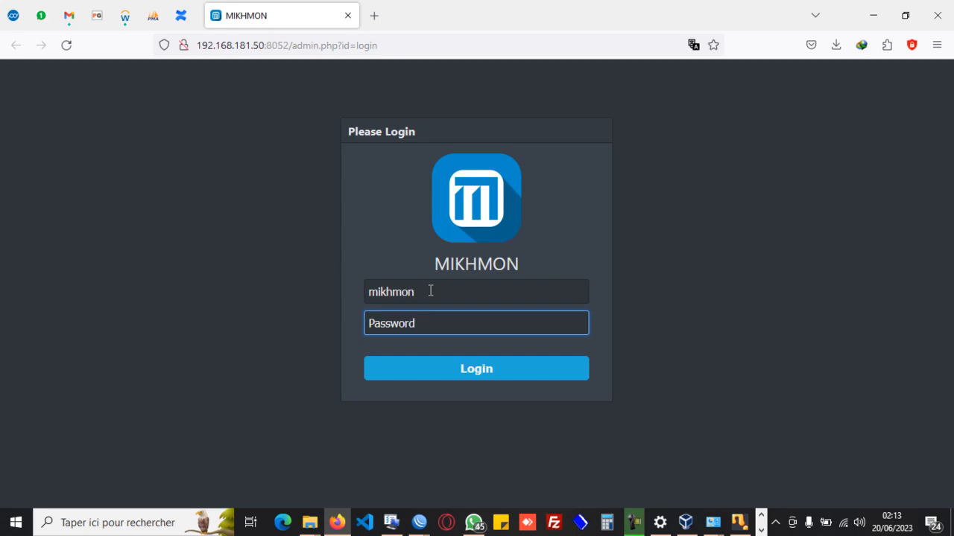
text(1234)
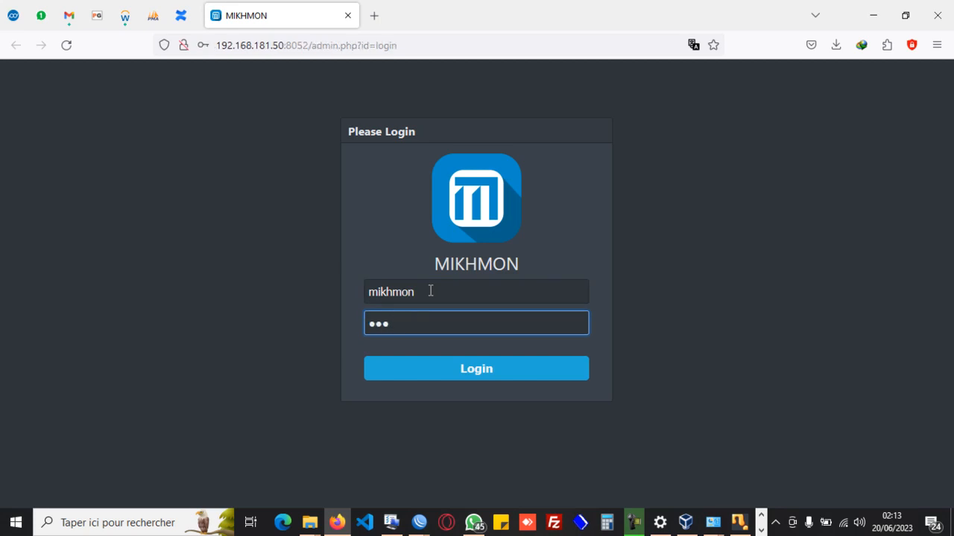
key(Return)
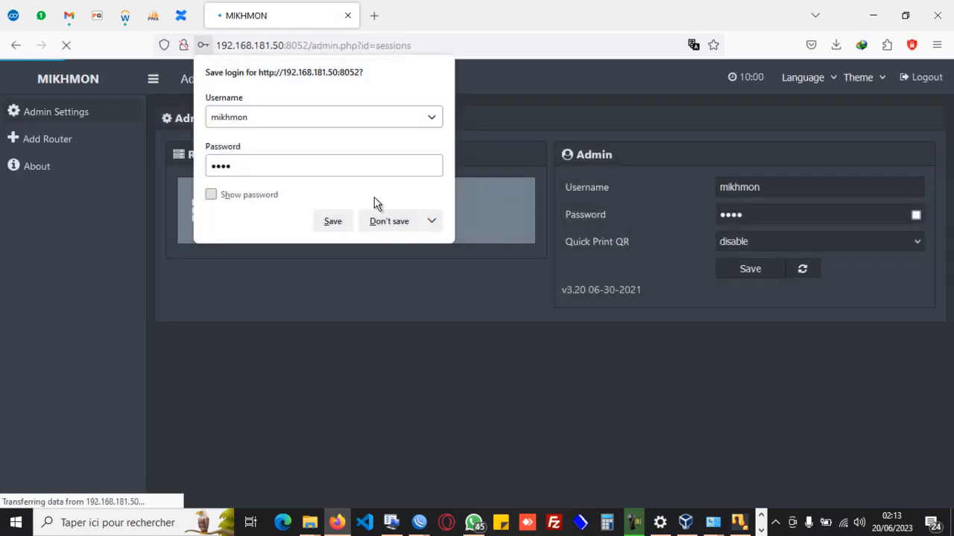
click(389, 223)
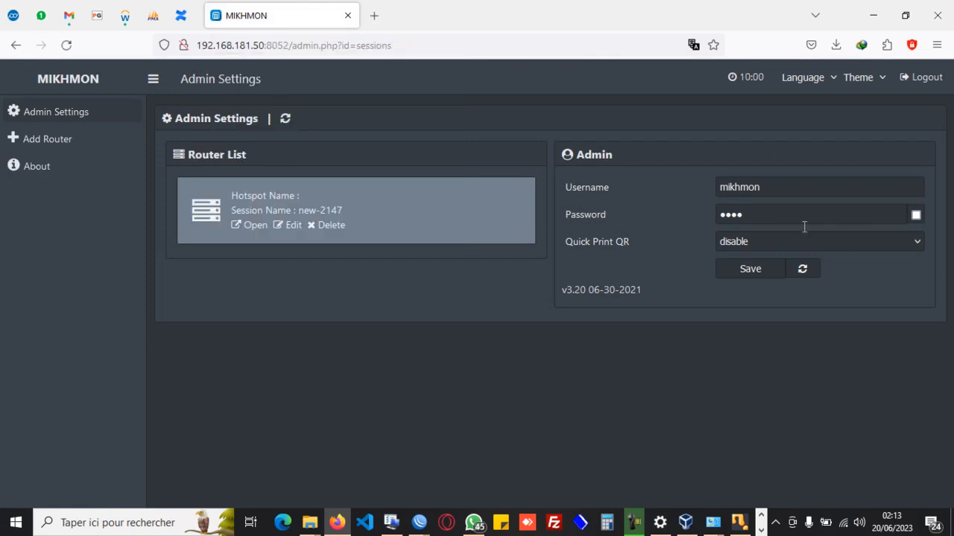
click(774, 189)
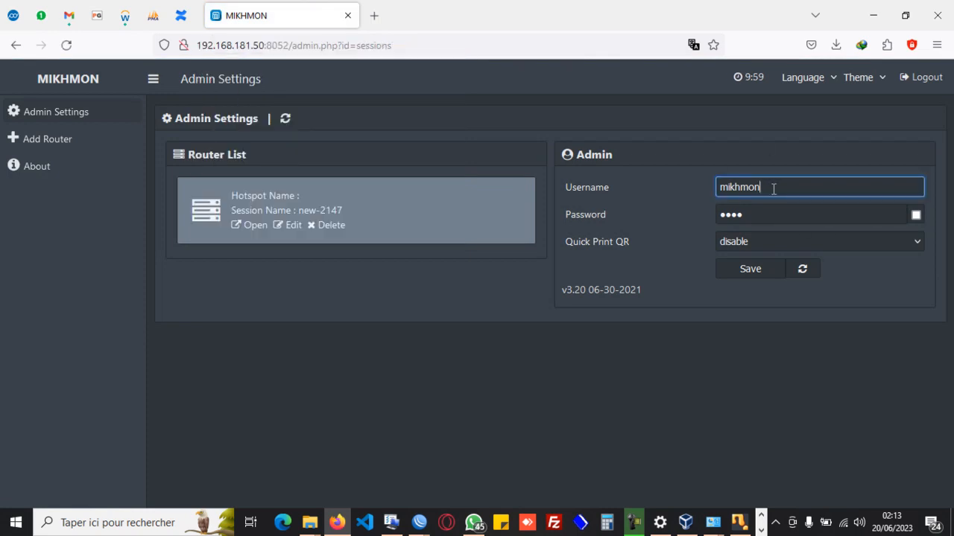
drag(774, 188, 692, 188)
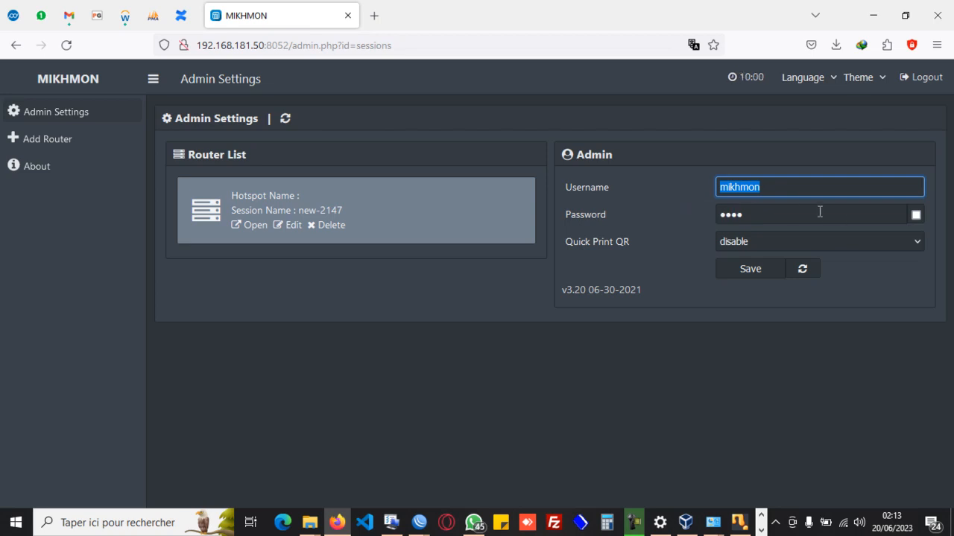
click(788, 189)
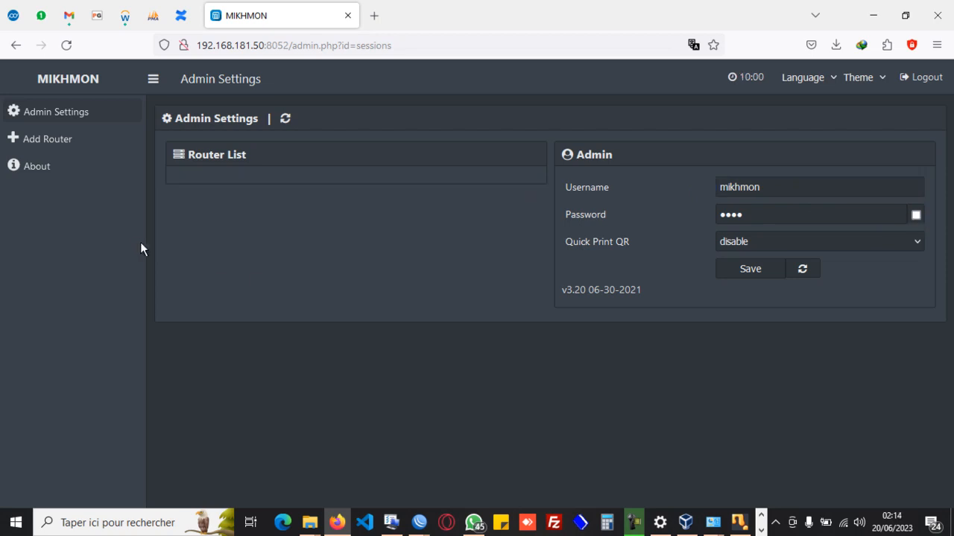
Add a new router and enter testrouter as its session name, declining to save the browser login.
click(45, 140)
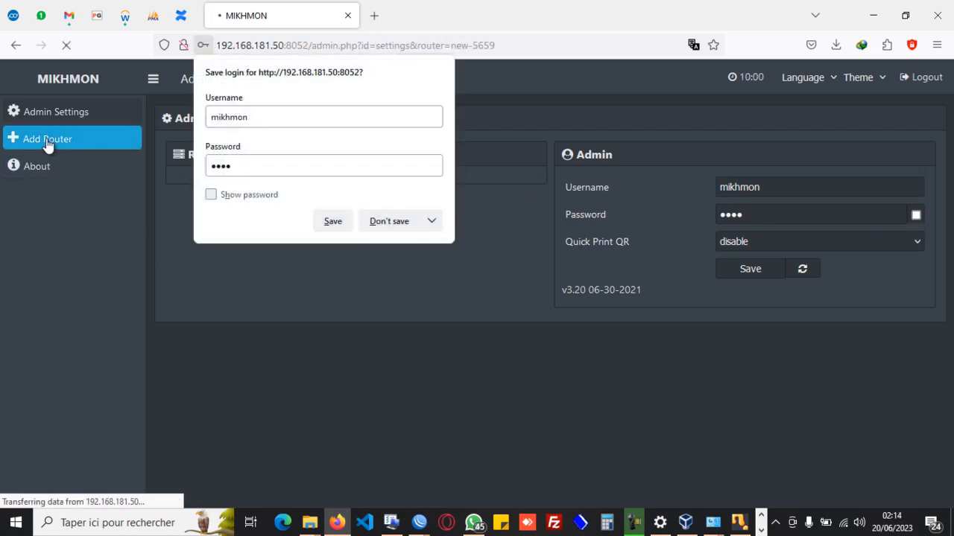
click(393, 225)
click(319, 182)
text(routeur)
key(BackSpace)
key(BackSpace)
key(BackSpace)
key(BackSpace)
key(BackSpace)
key(BackSpace)
text(t)
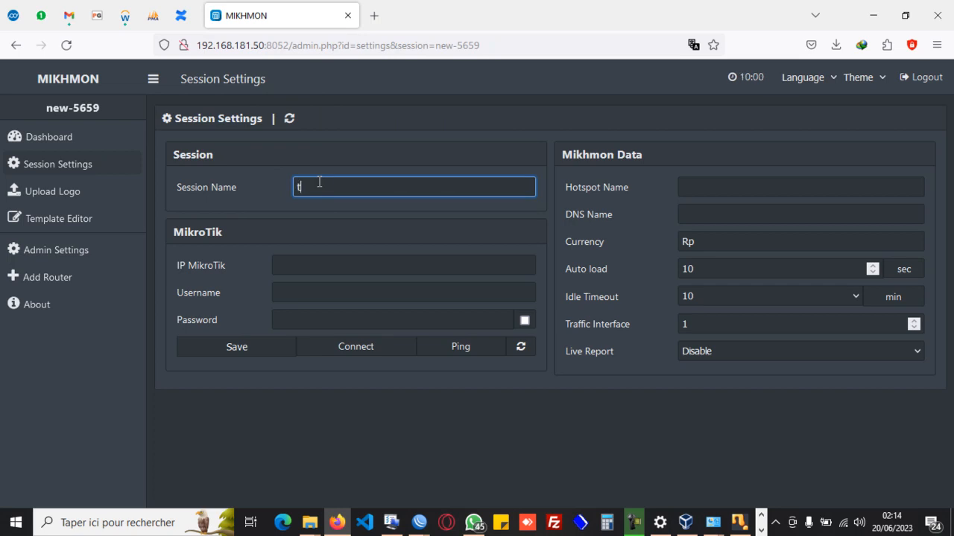
text(estrouter)
Switch to the WinBox address window to look up the IP address for the MikroTik session settings.
click(295, 269)
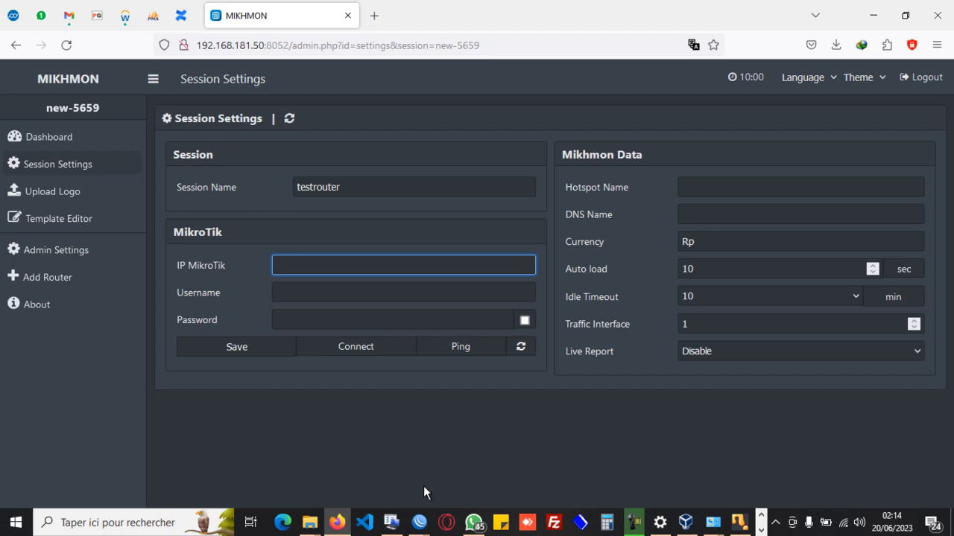
click(420, 524)
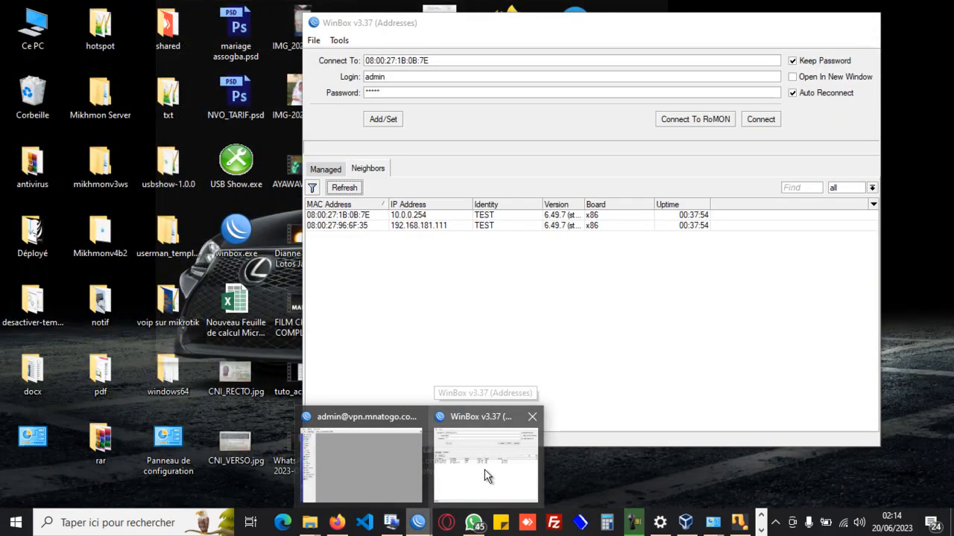
click(485, 474)
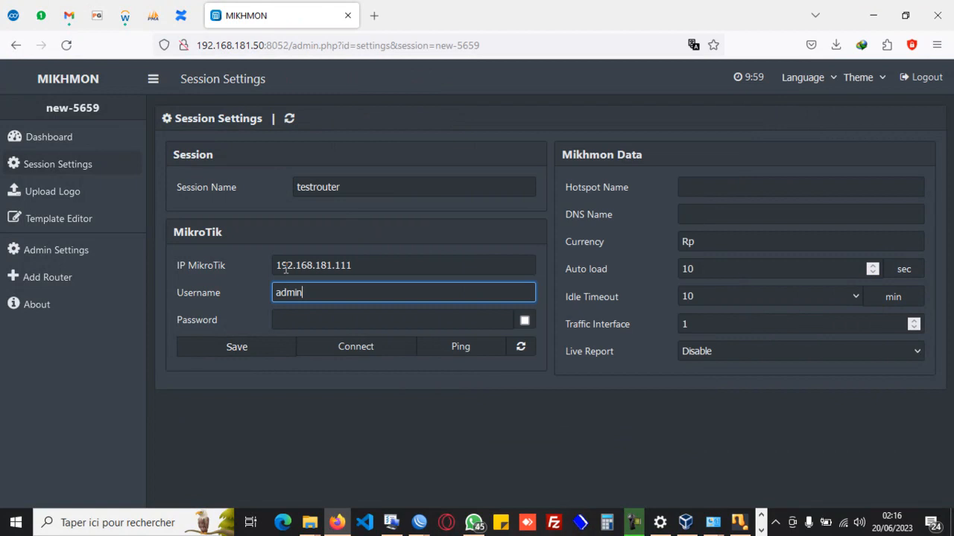
Enter 192.168.181.111 as the MikroTik IP, admin as the username, and the router's password in the session settings.
key(Tab)
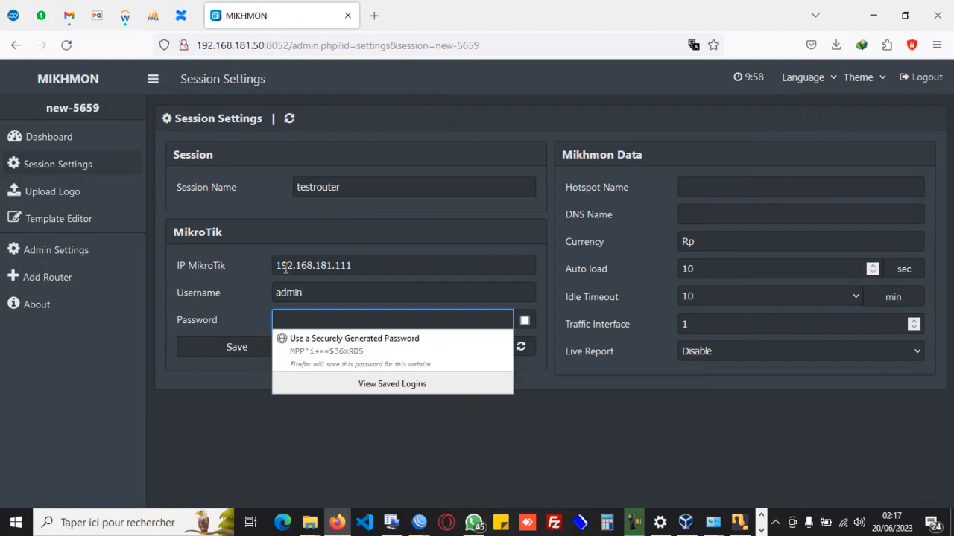
text(admin)
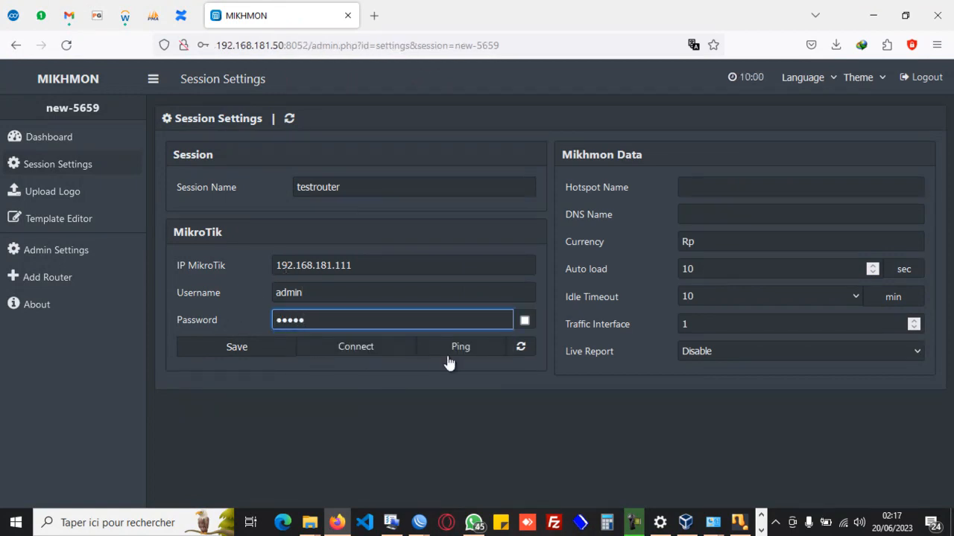
Set the hotspot name to OZONE WIFI and the DNS name to wifi.mt in the Mikhmon data.
click(713, 185)
text(d)
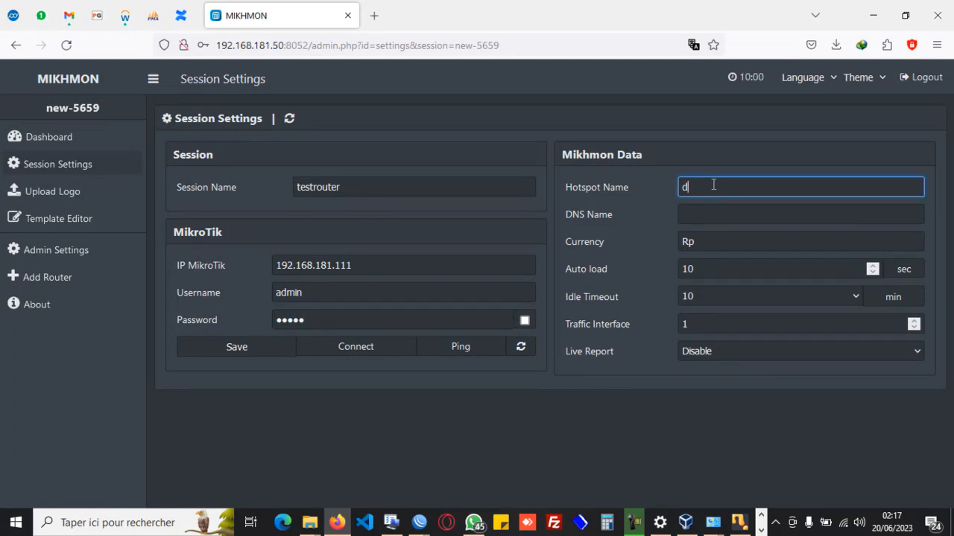
key(BackSpace)
text(OZONE WIFI)
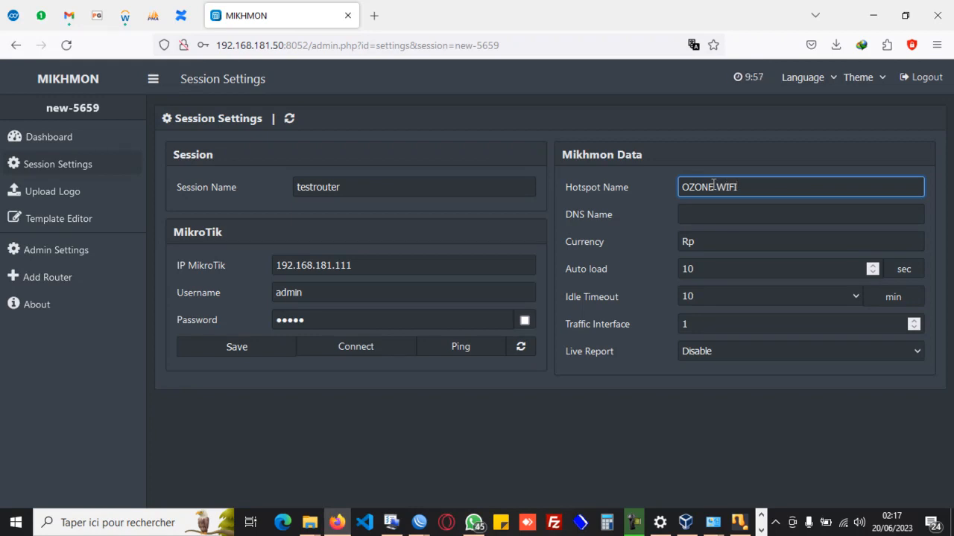
key(Tab)
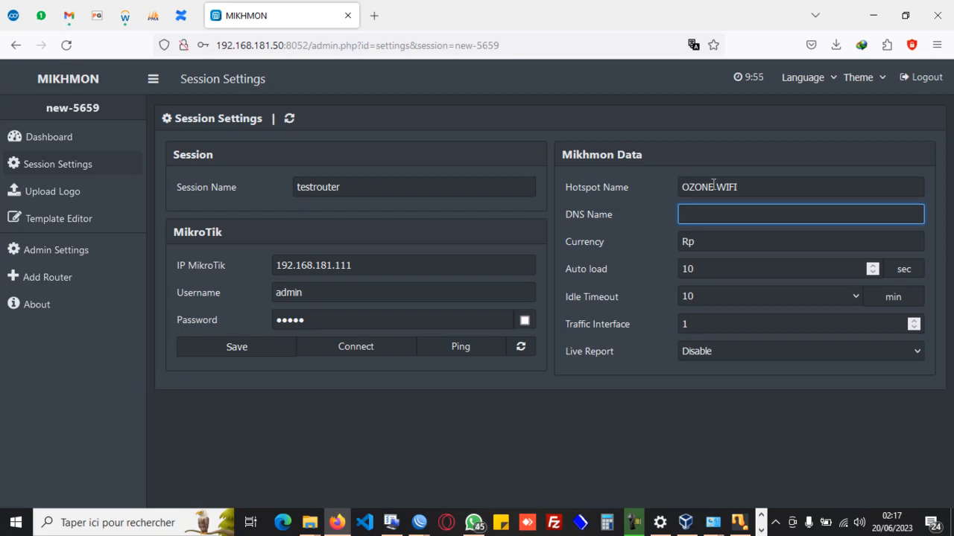
text(wifi.m)
text(t)
key(Tab)
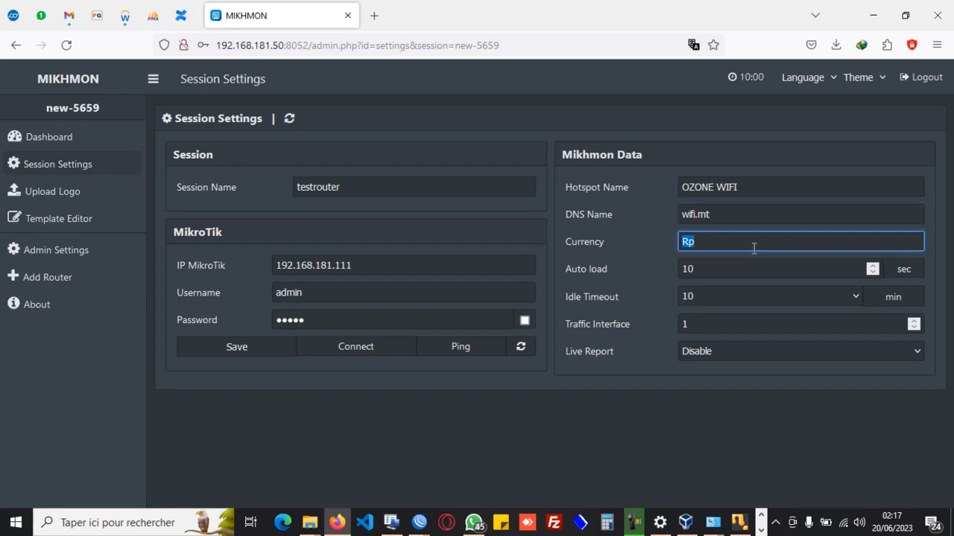
Set the currency to CFA and enable the live report.
text(CFA)
click(758, 350)
click(705, 395)
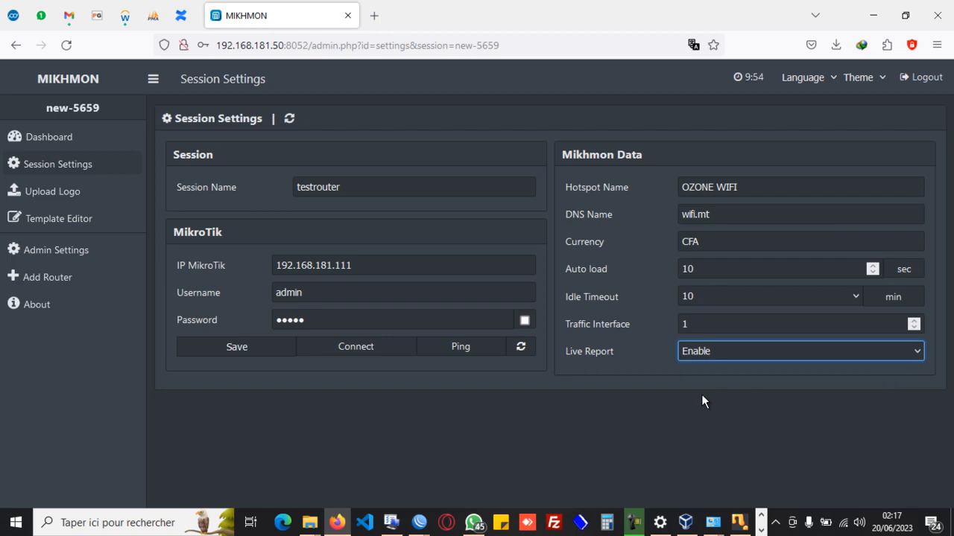
Try to ping the MikroTik router from the unsaved session settings.
double_click(452, 348)
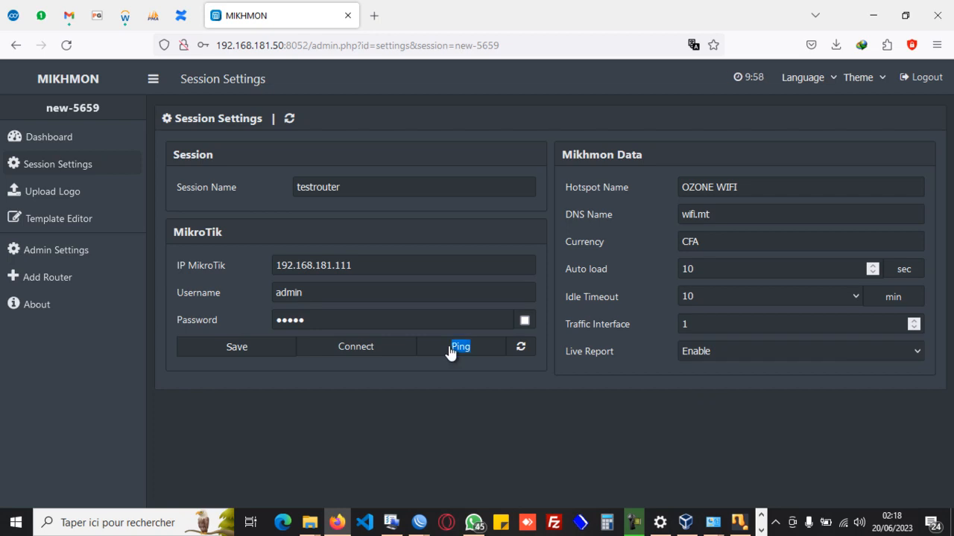
click(476, 376)
double_click(468, 359)
click(400, 365)
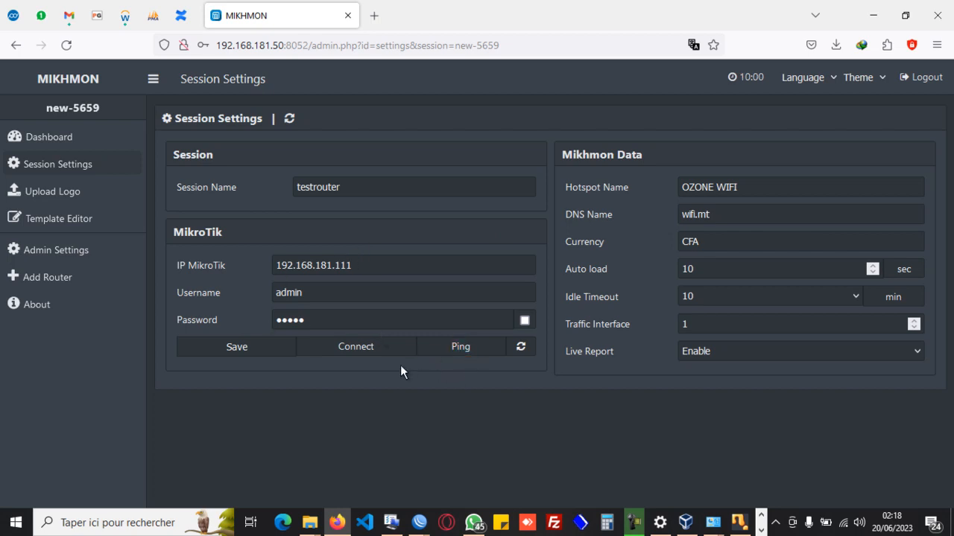
Save the testrouter session settings without storing the login in the browser, and run a ping test to the router.
click(251, 356)
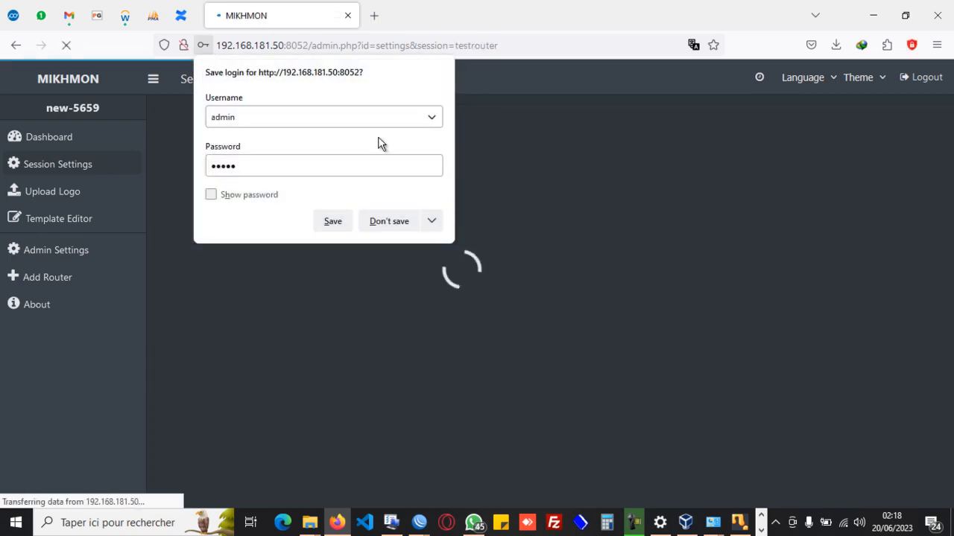
click(401, 227)
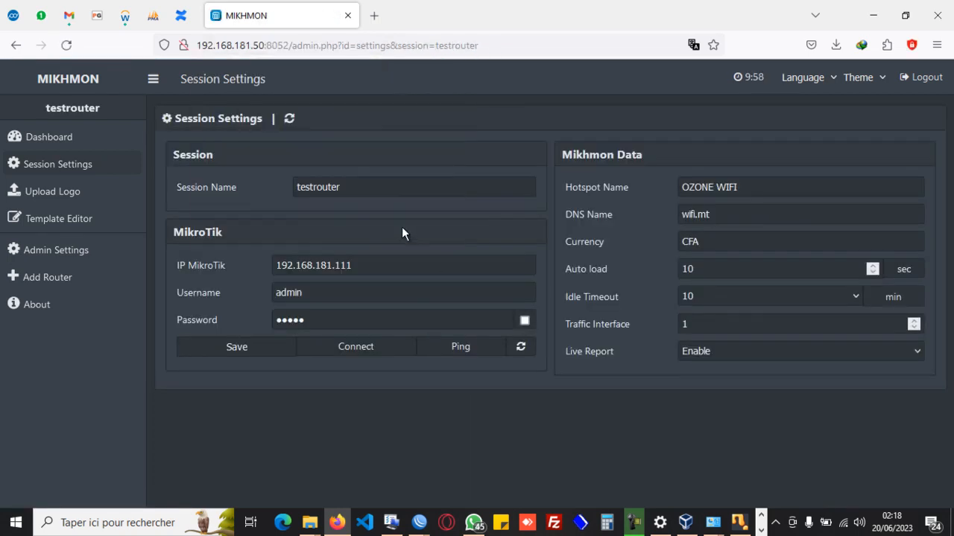
click(459, 351)
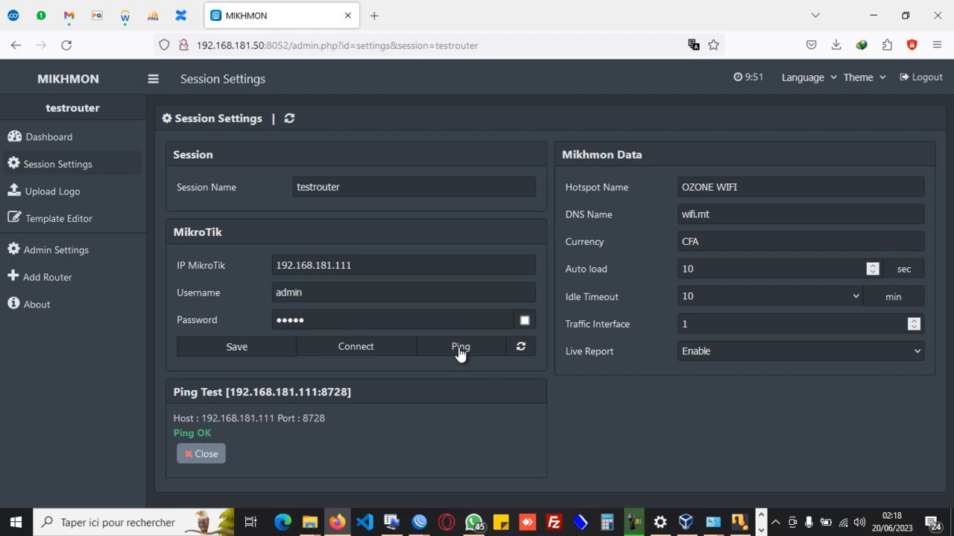
click(459, 353)
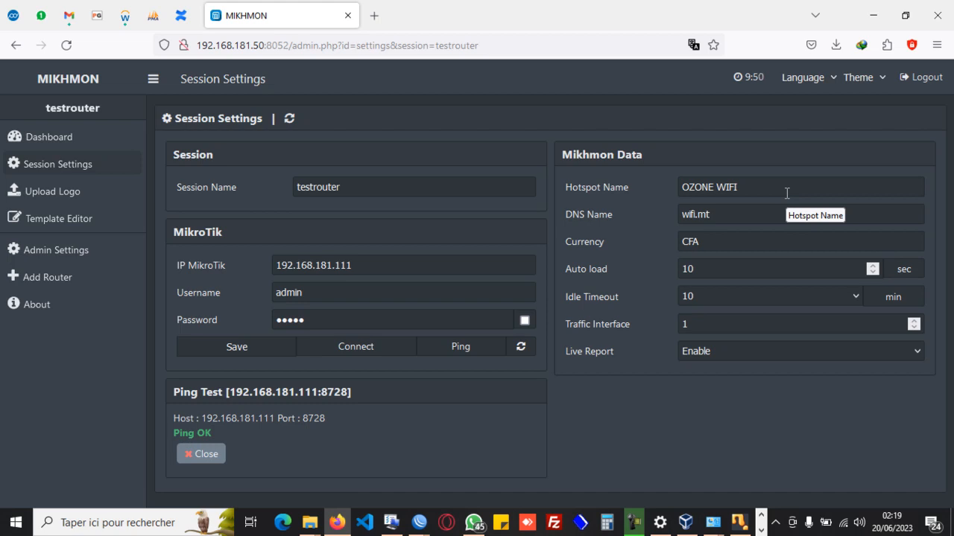
Save the testrouter session settings again, declining to store the login, and repeat the router ping test.
click(213, 348)
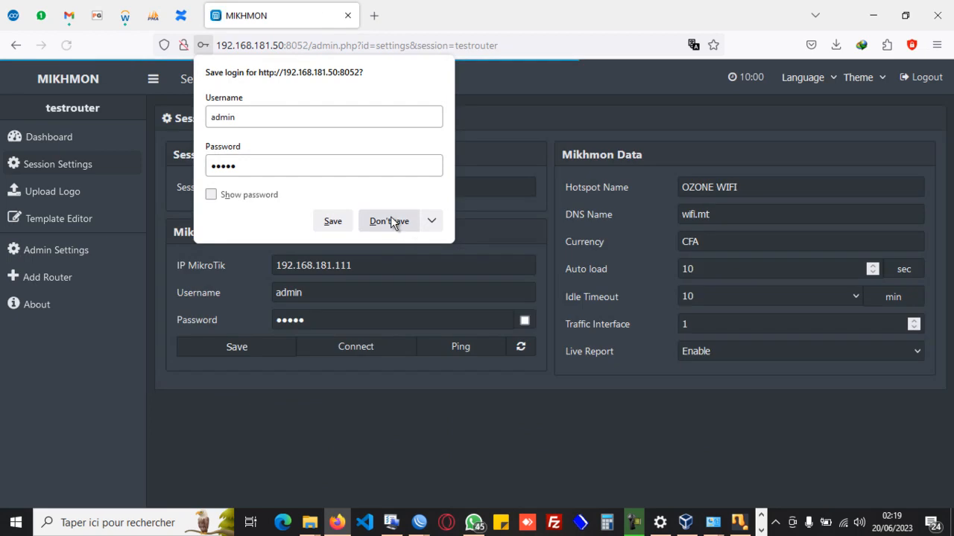
click(392, 221)
click(468, 354)
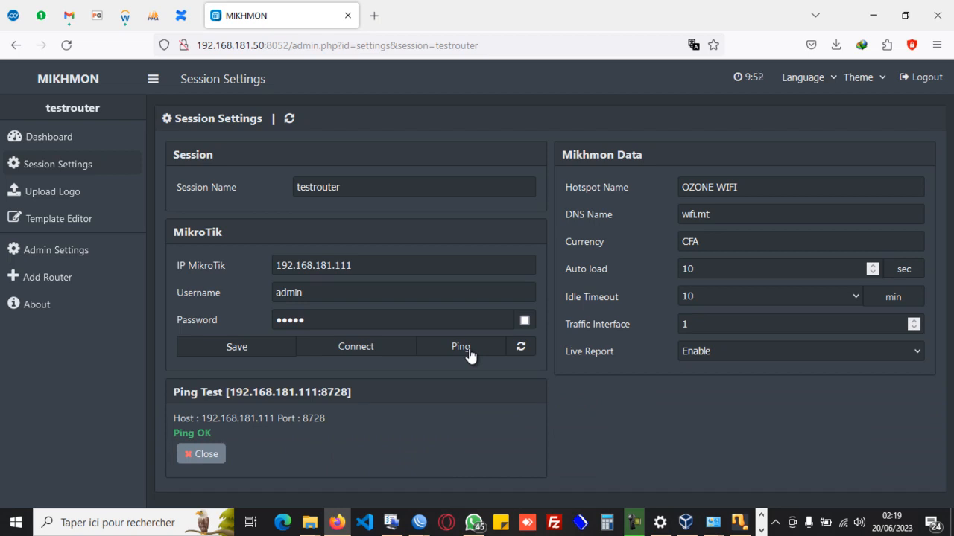
Connect to the testrouter session without saving the login, and open the form for a new hotspot user profile.
click(361, 350)
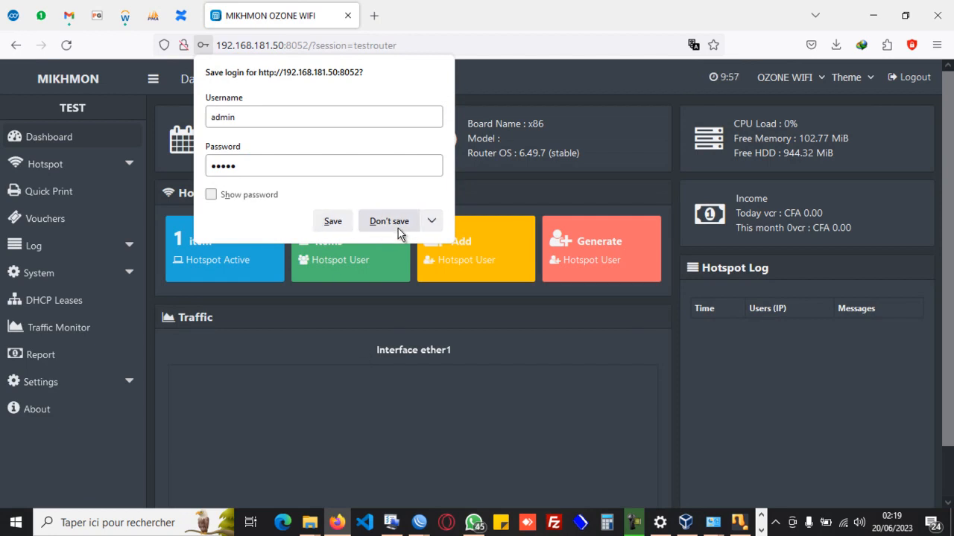
click(389, 221)
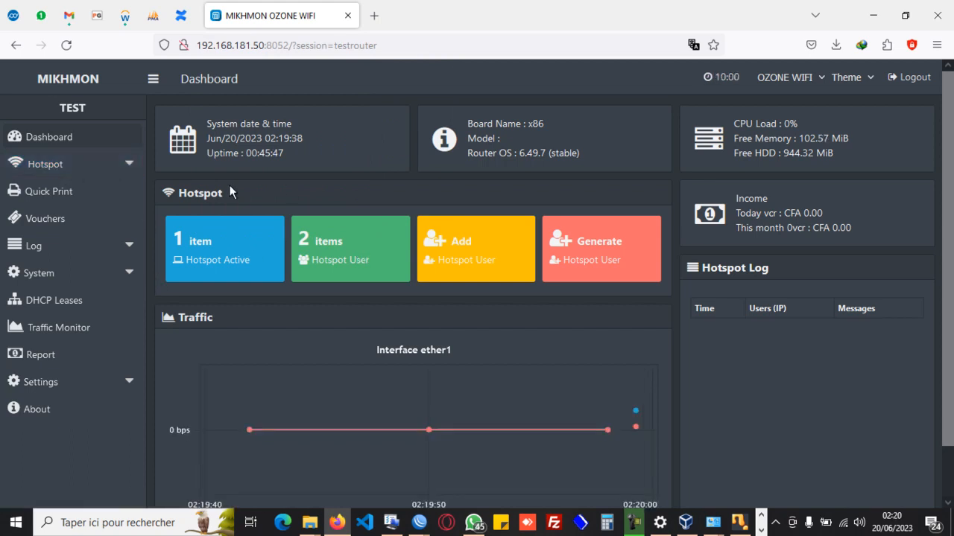
click(116, 165)
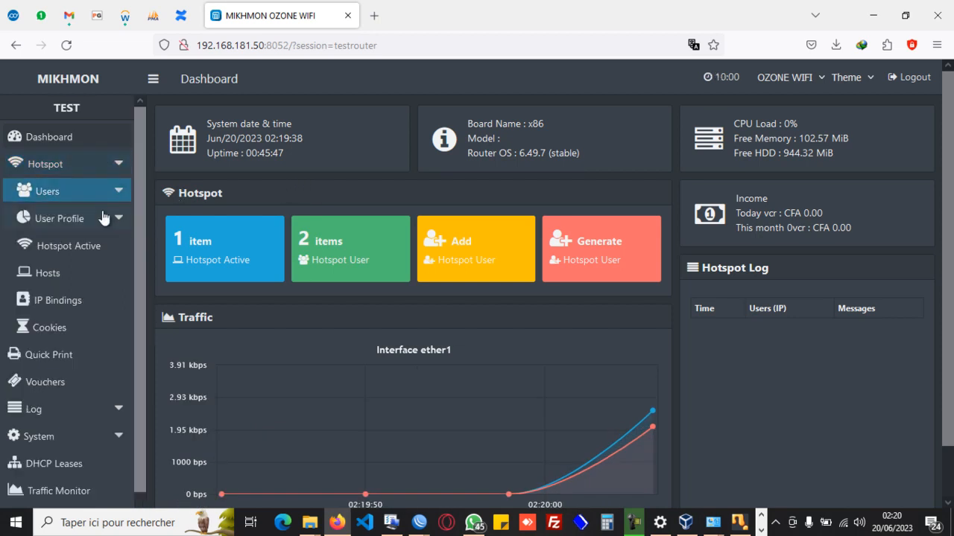
click(110, 222)
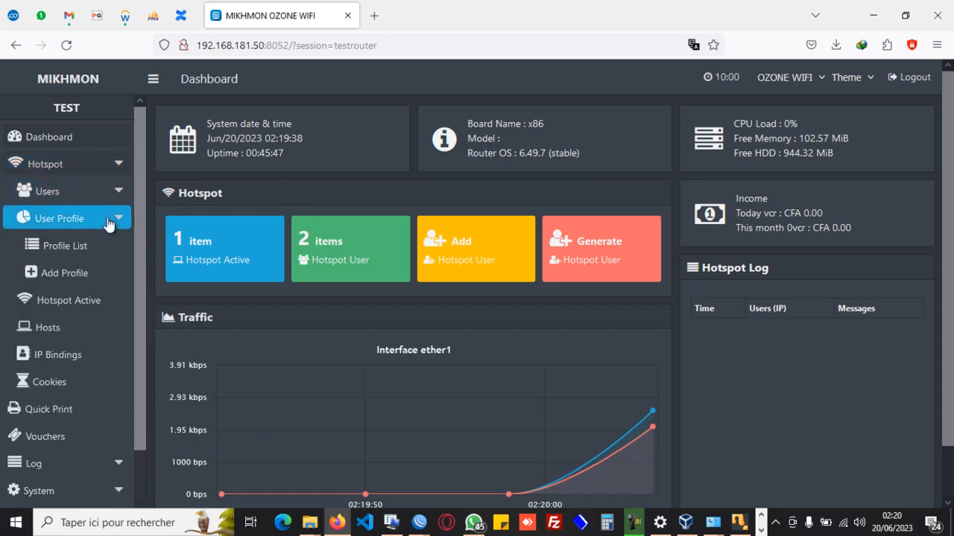
click(73, 275)
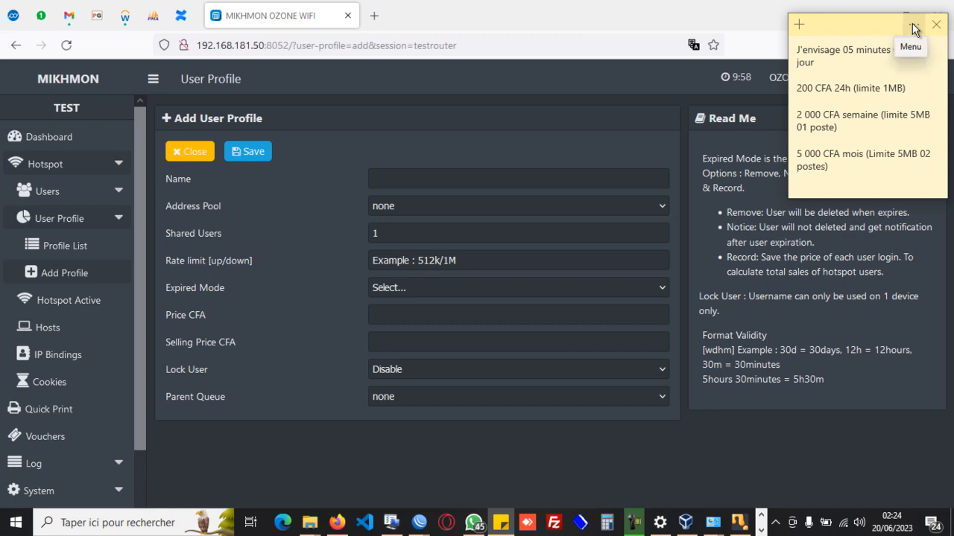
click(914, 27)
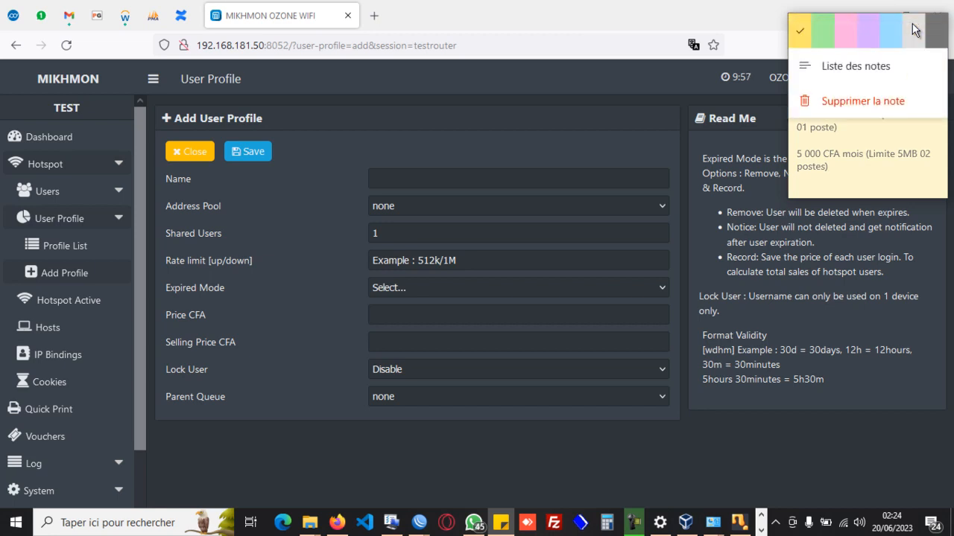
click(899, 184)
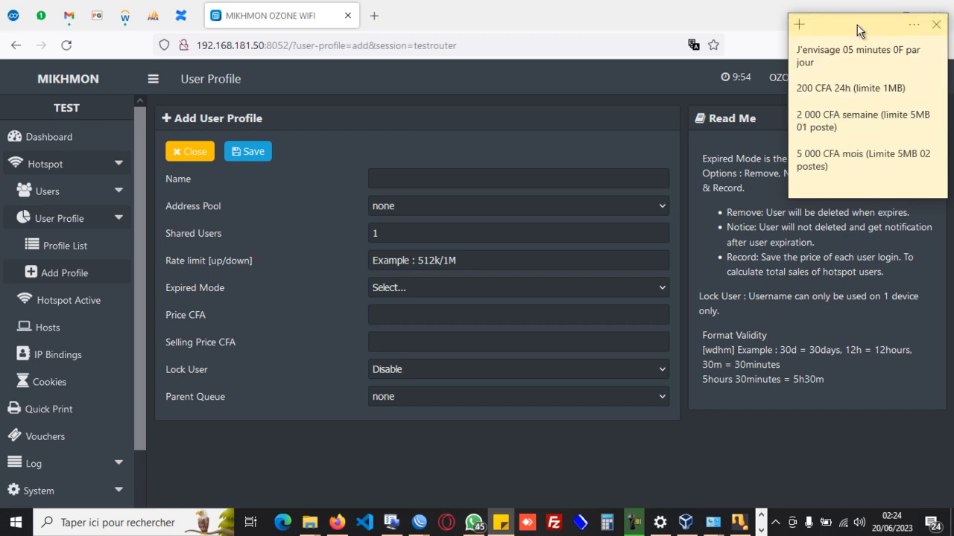
right_click(888, 189)
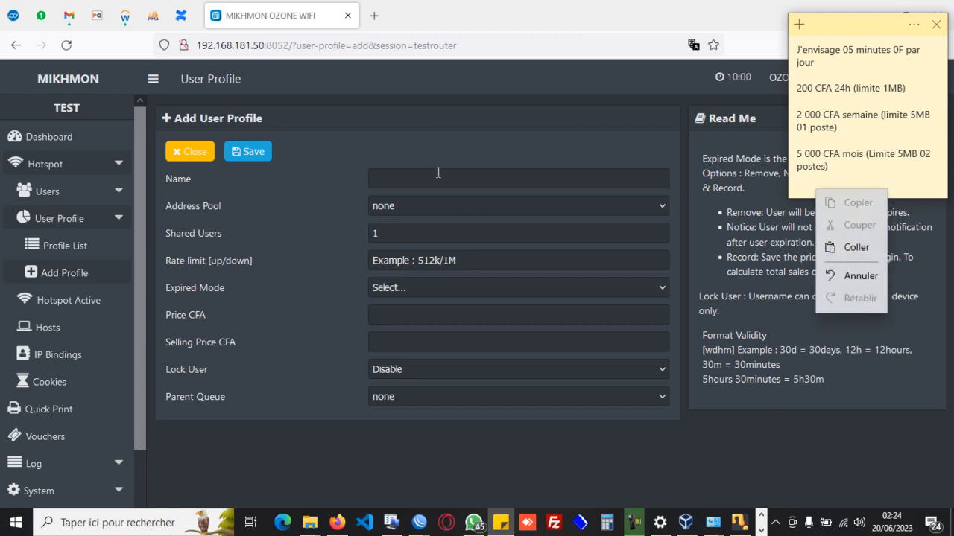
Name the user profile t200 and choose dhcp_pool0 as its address pool.
click(395, 173)
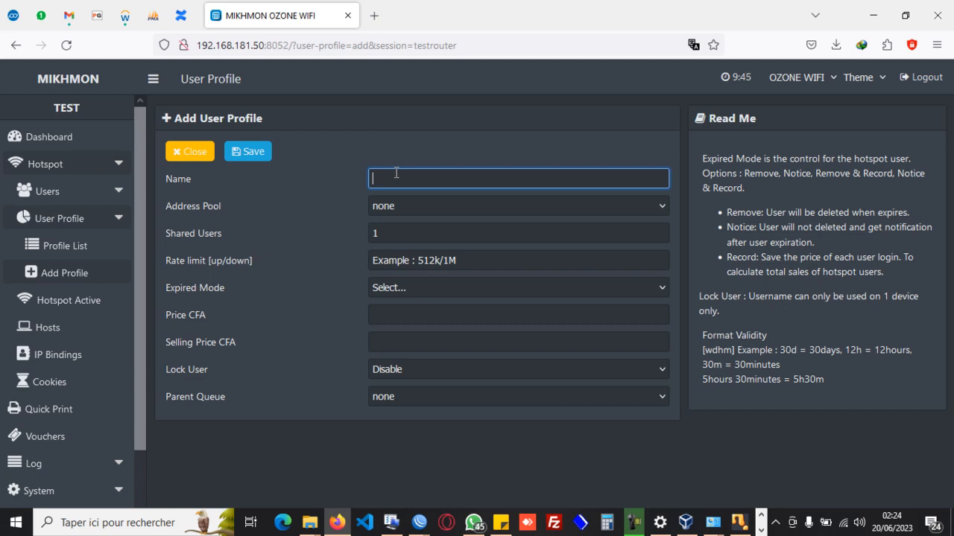
text(t200)
key(Tab)
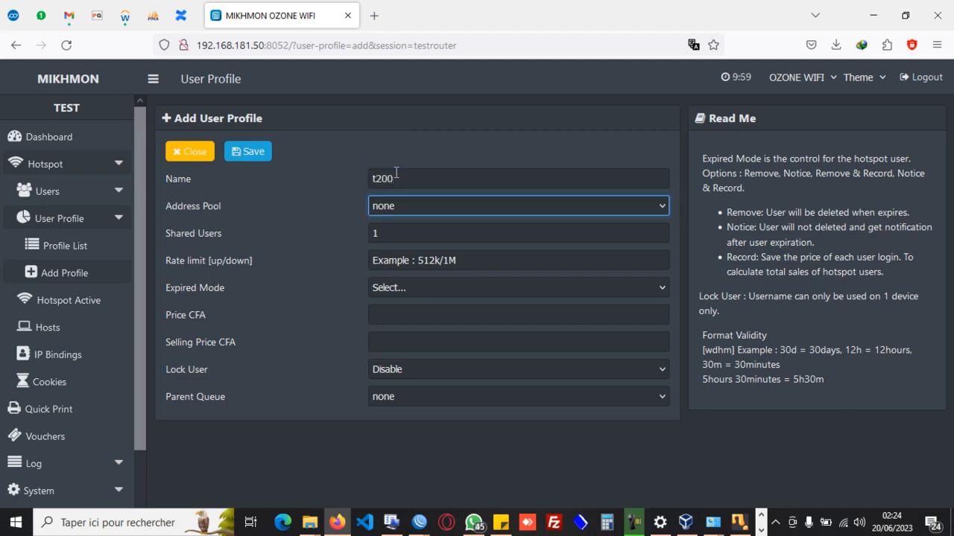
click(656, 208)
click(408, 248)
Set the t200 profile's upload/download rate limit to 2M/1M.
click(542, 266)
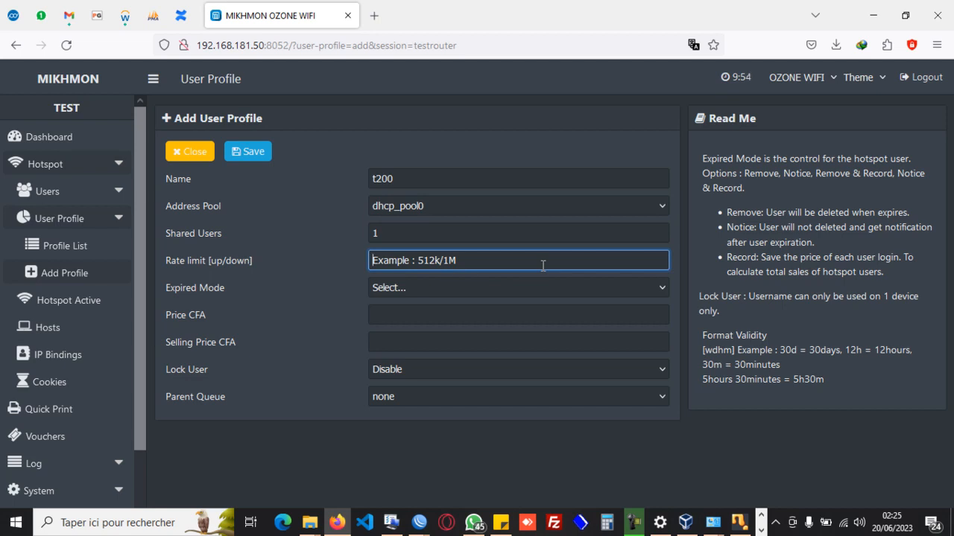
text(2M)
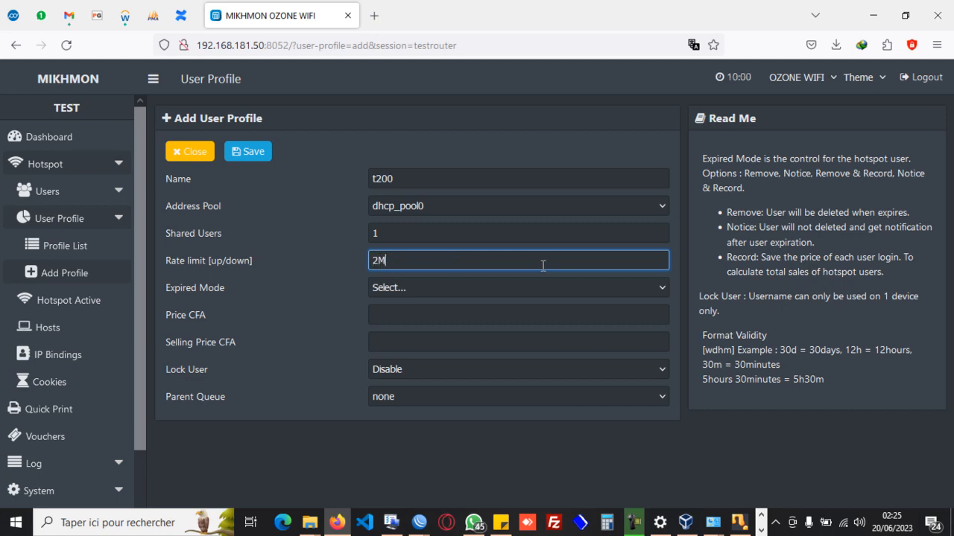
text(/1m)
key(BackSpace)
text(M)
Set the t200 profile's expired mode to Remove & Record with a validity of 24h.
click(404, 288)
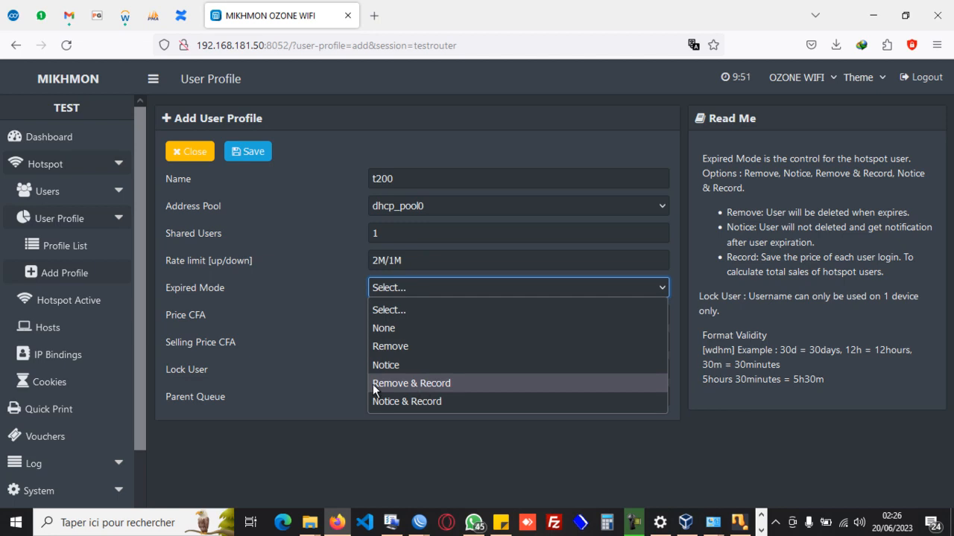
click(407, 383)
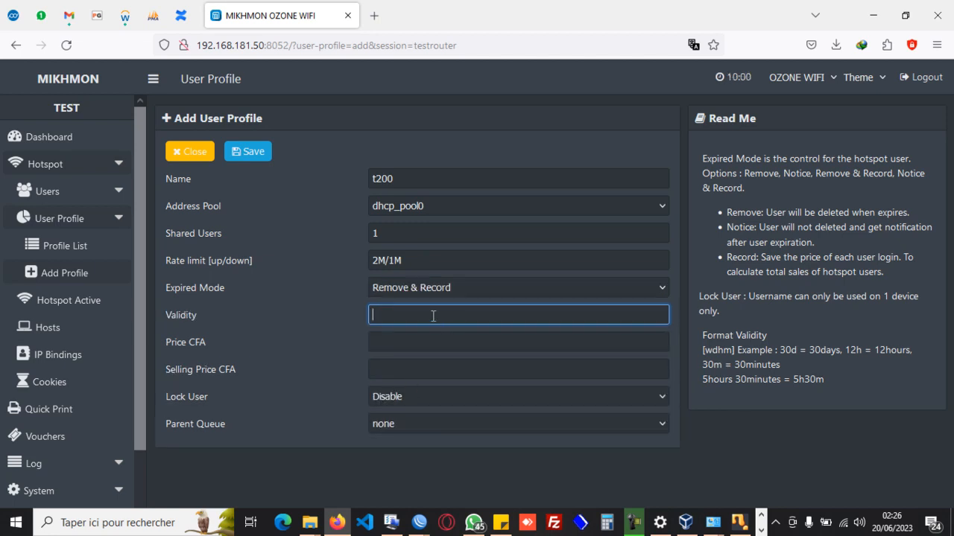
text(24h)
Set both the price and the selling price of the t200 profile to 200 CFA.
click(400, 344)
text(20)
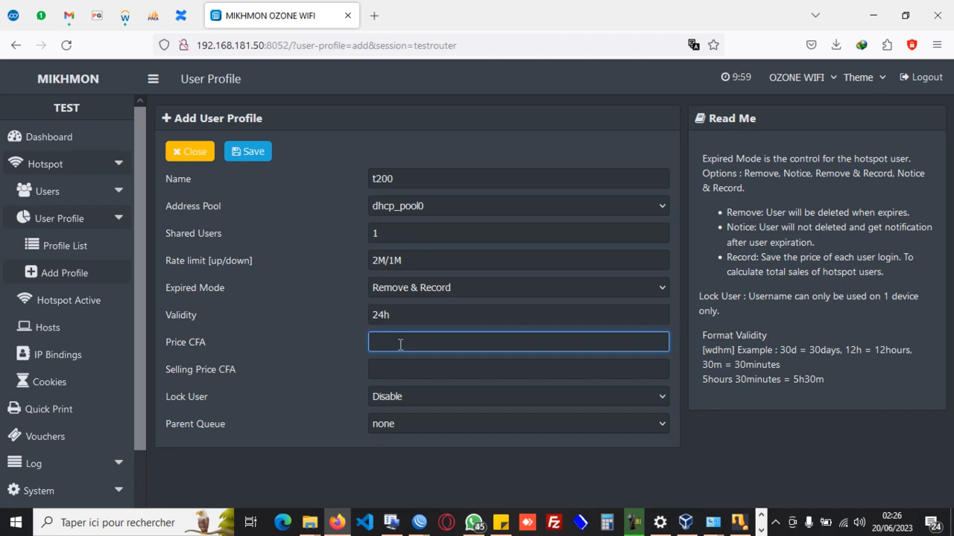
text(0)
key(Tab)
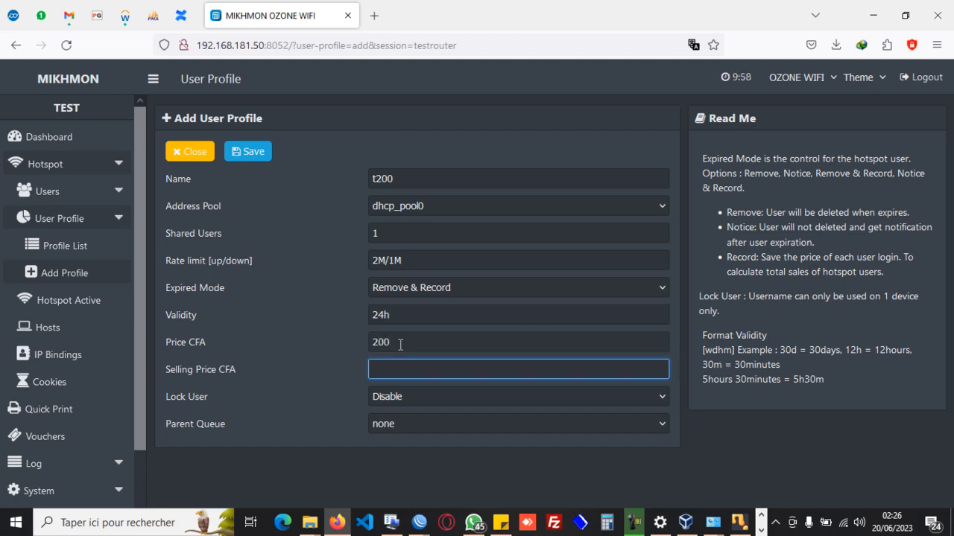
text(200)
Enable user locking for the t200 profile, then save it and return to the profile list.
click(419, 396)
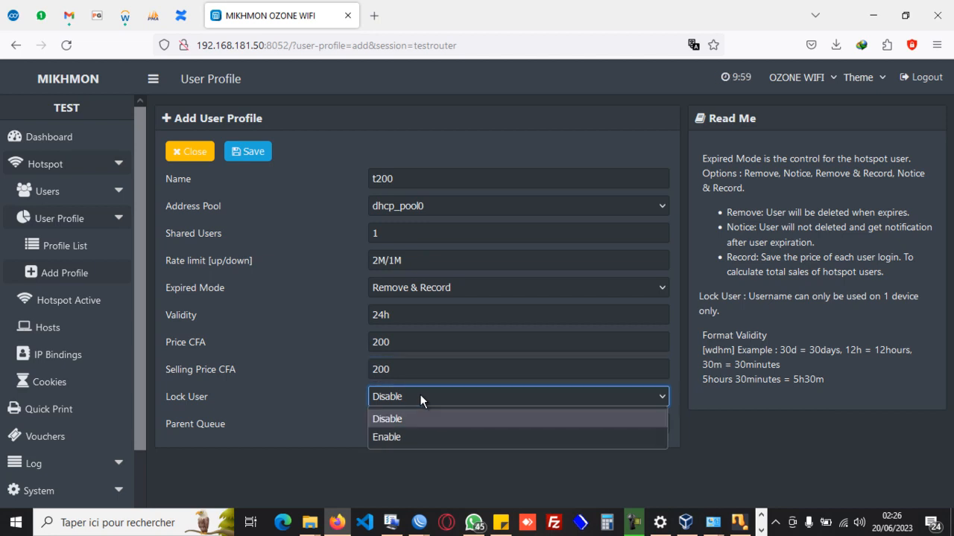
click(411, 436)
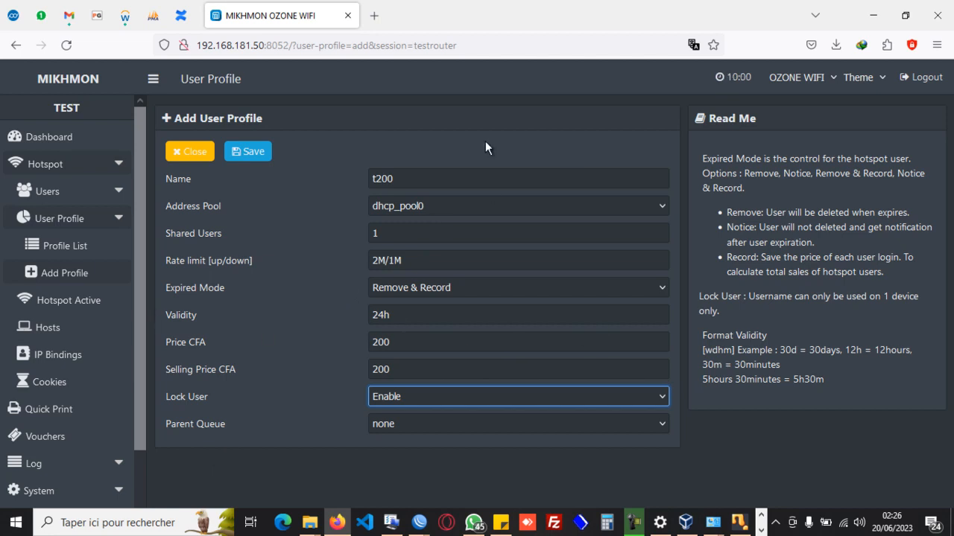
click(256, 153)
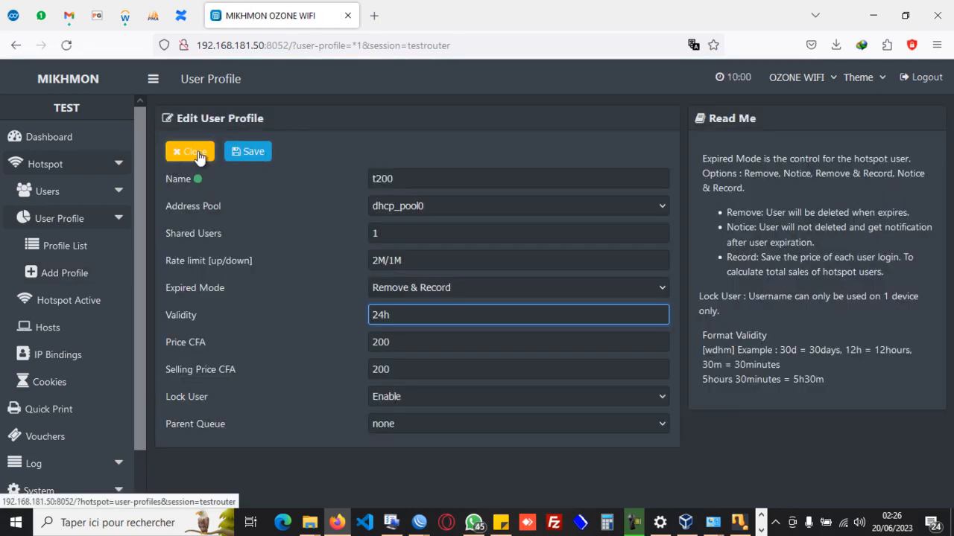
click(173, 155)
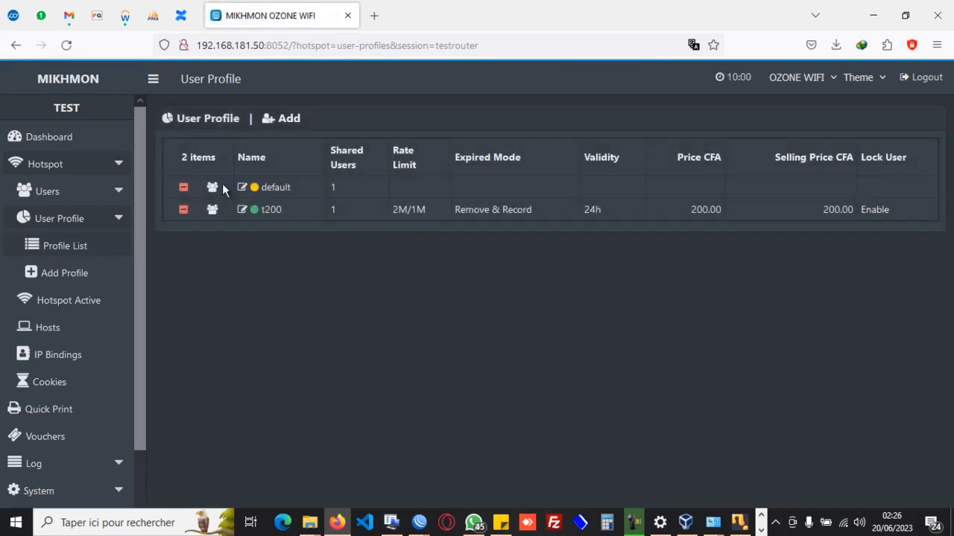
Add a hotspot user profile named t5000 with address pool dhcp_pool0 and 2 shared users.
click(290, 120)
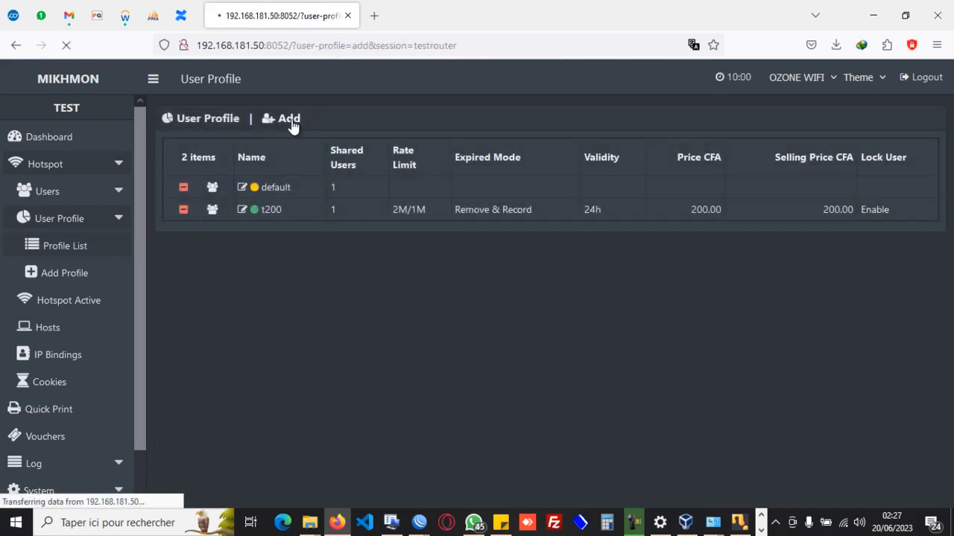
click(468, 179)
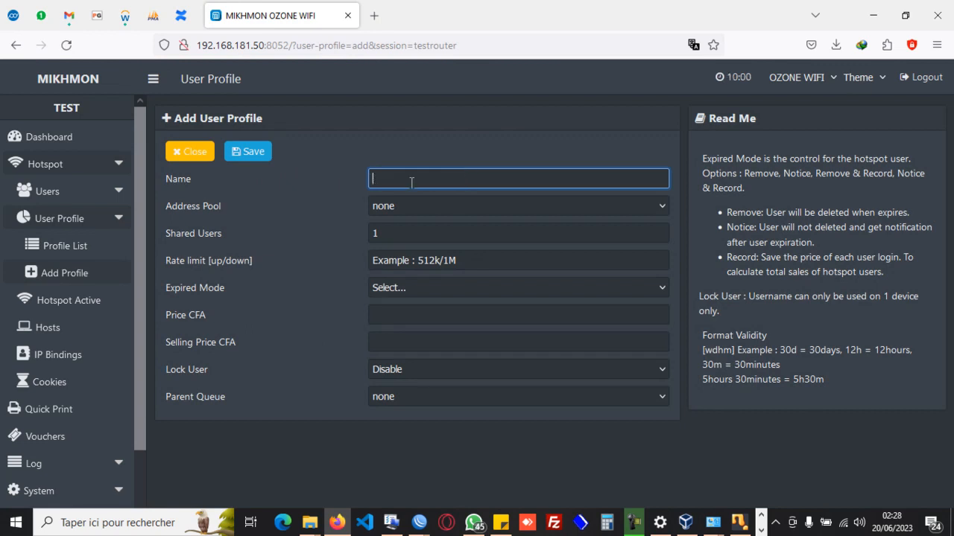
text(t5000)
key(Tab)
key(Down)
key(Tab)
text(2)
key(Tab)
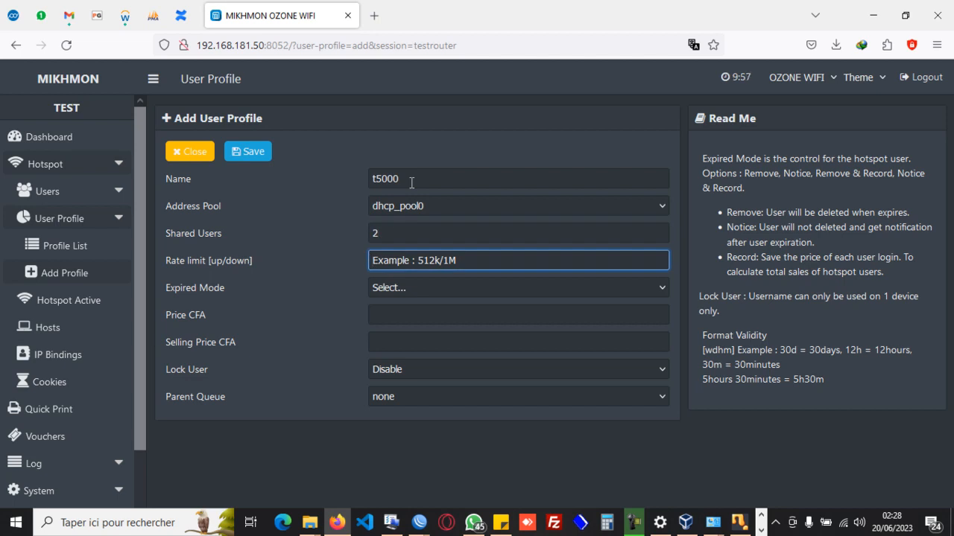
Set the t5000 profile's upload/download rate limit to 2M/5M.
text(2)
key(BackSpace)
text(2)
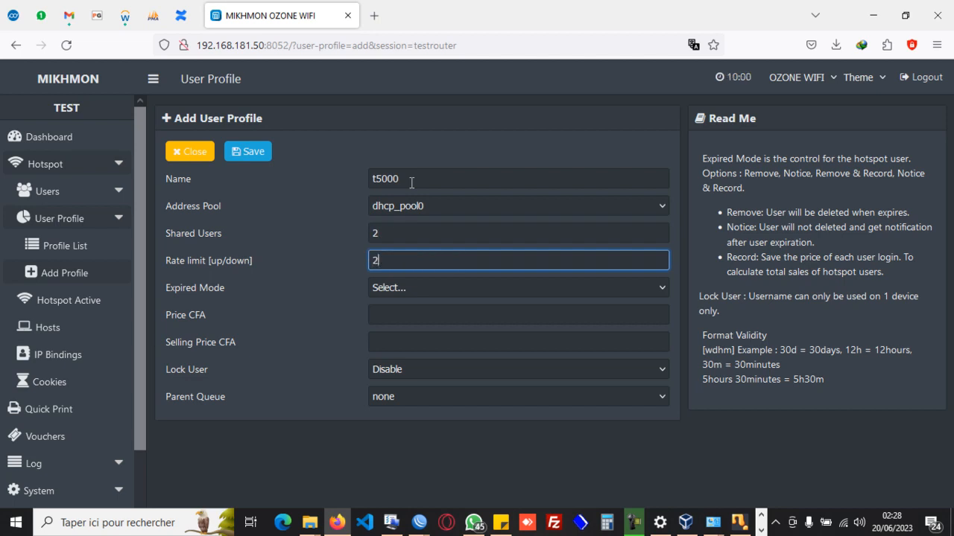
text(M/5M)
Set the t5000 profile's expired mode to Remove & Record with a validity of 30d.
click(427, 280)
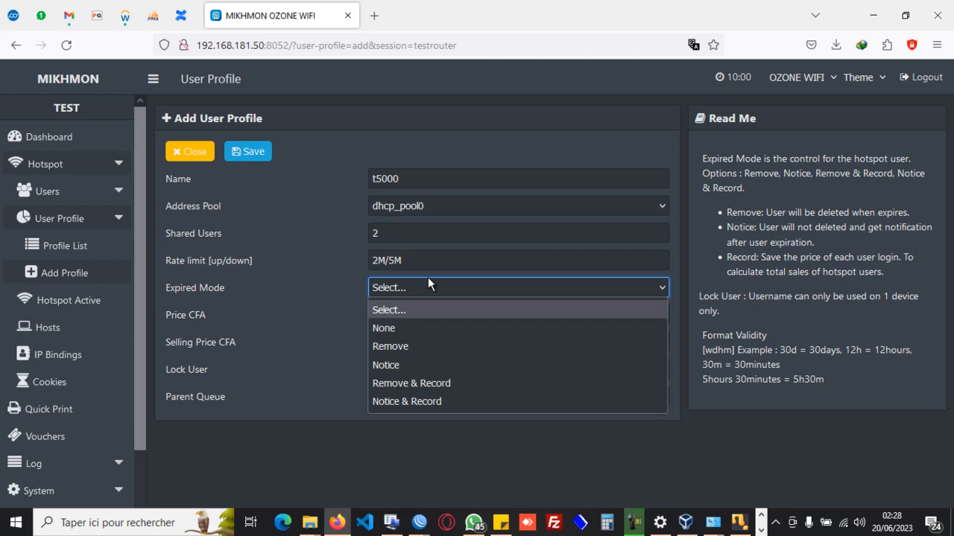
click(411, 383)
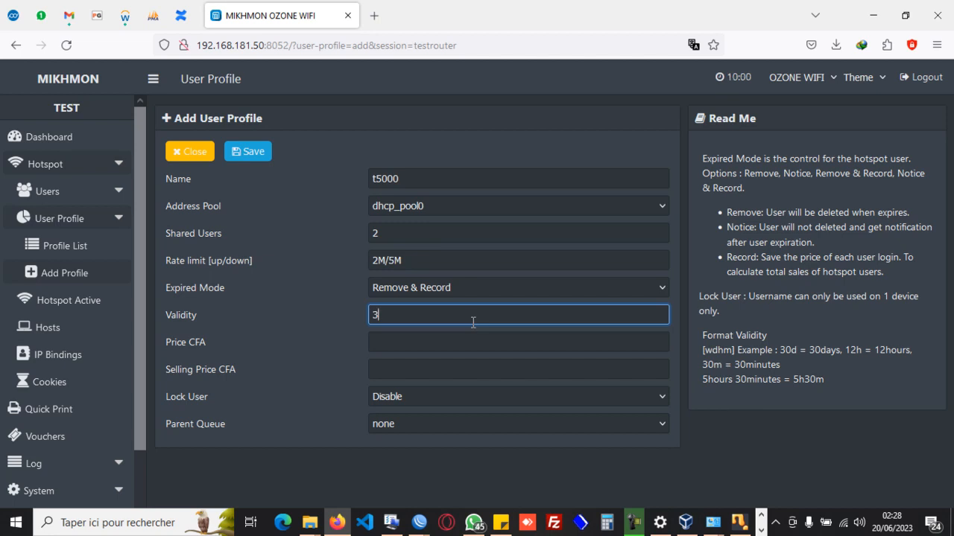
text(3d)
key(Return)
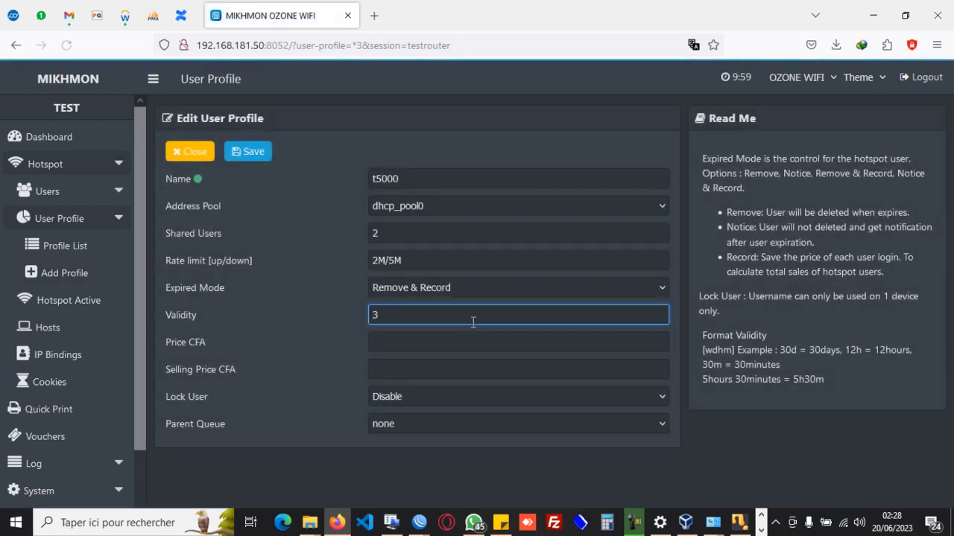
click(434, 313)
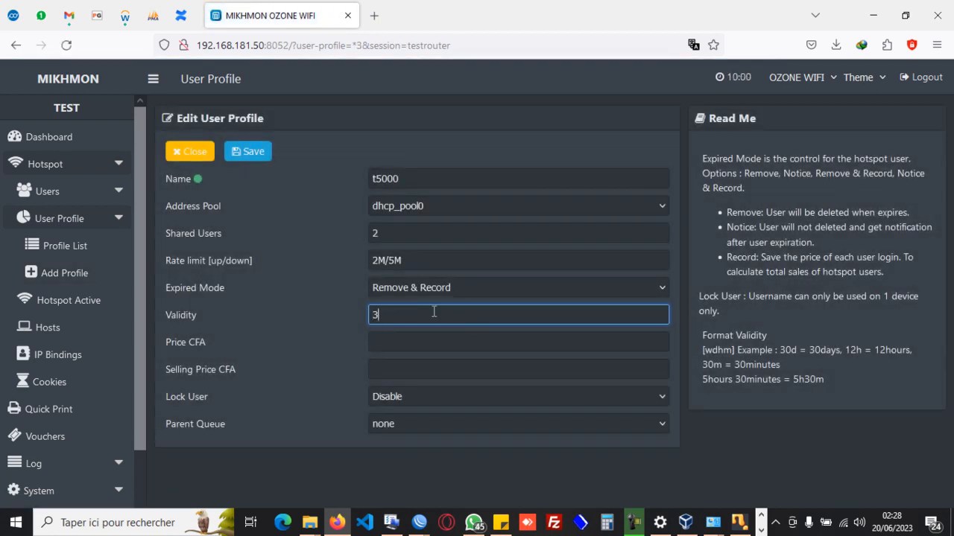
text(0d)
Set both the price and the selling price of the t5000 profile to 5000 CFA.
click(399, 347)
text(5000)
key(Tab)
text(5000)
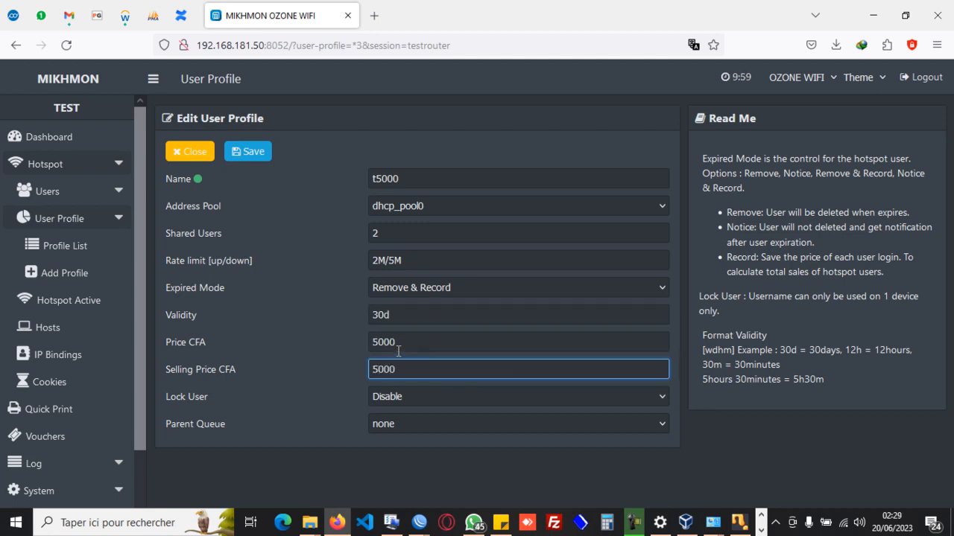
Enable user locking for the t5000 profile and save it.
click(440, 392)
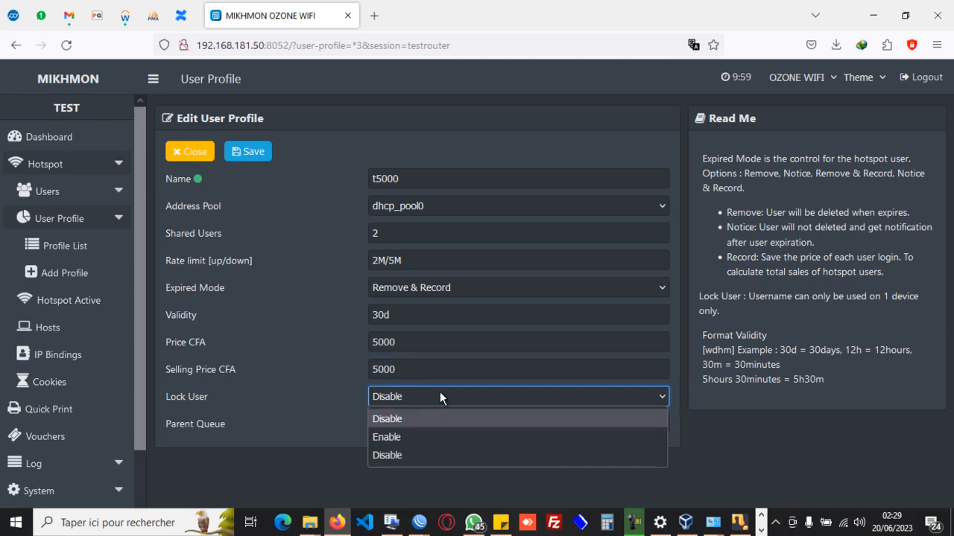
click(399, 433)
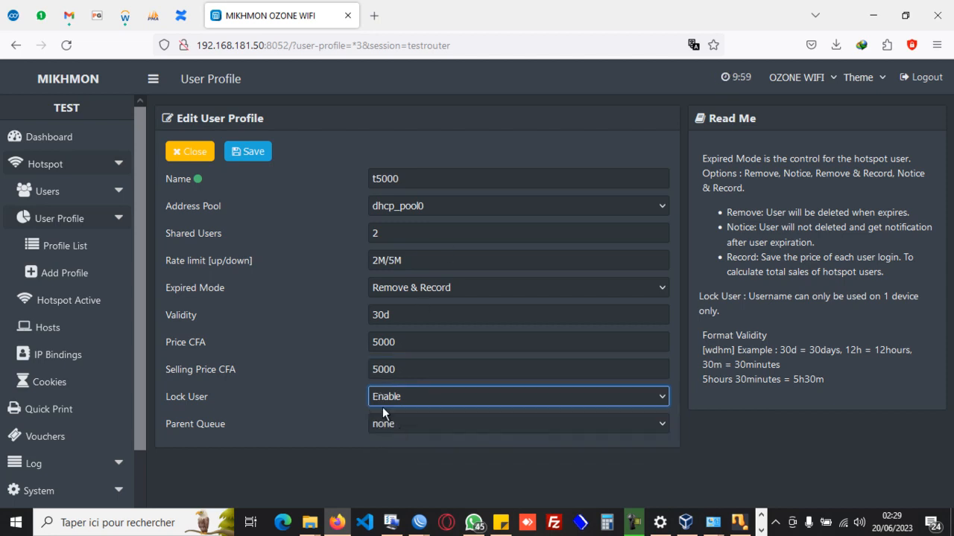
click(246, 155)
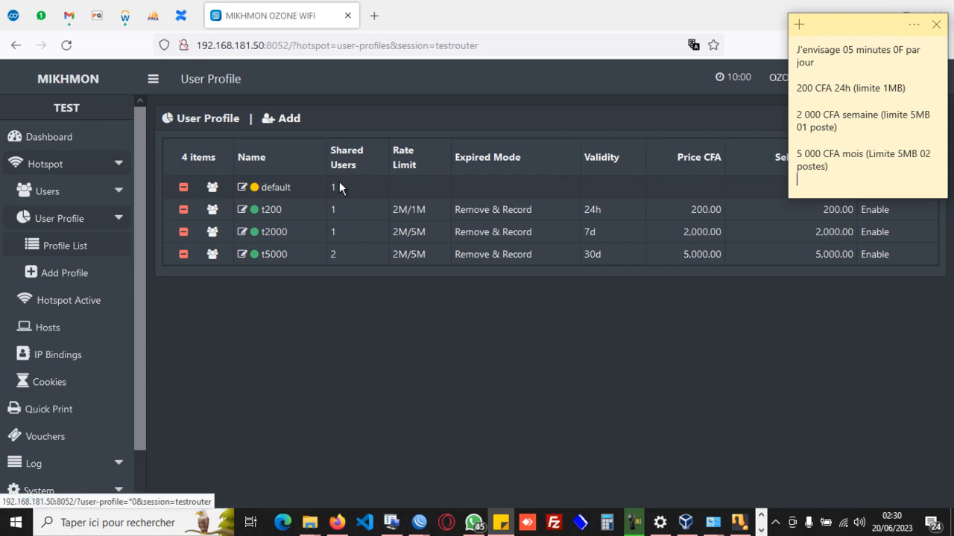
Open voucher generation from the all-profiles voucher card and set the quantity to 100.
click(617, 369)
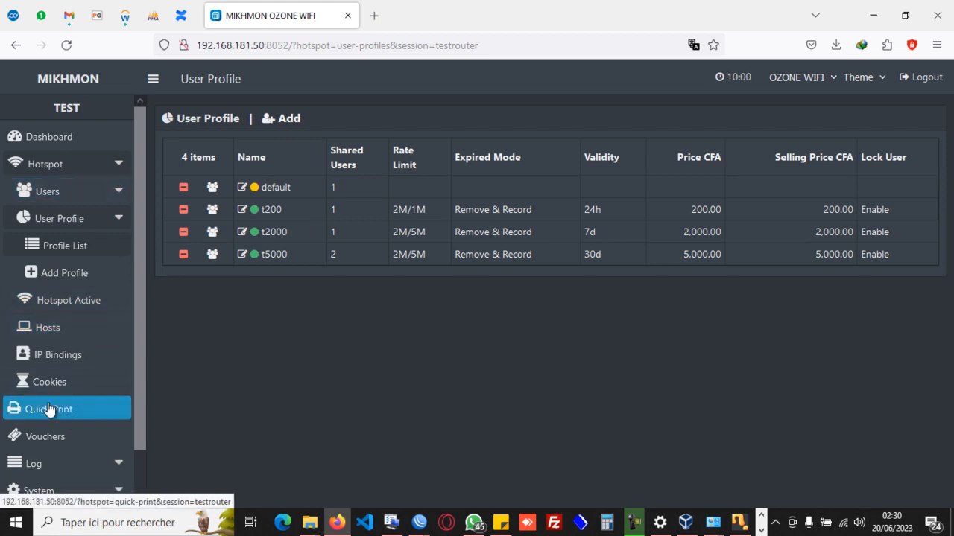
drag(138, 364, 139, 463)
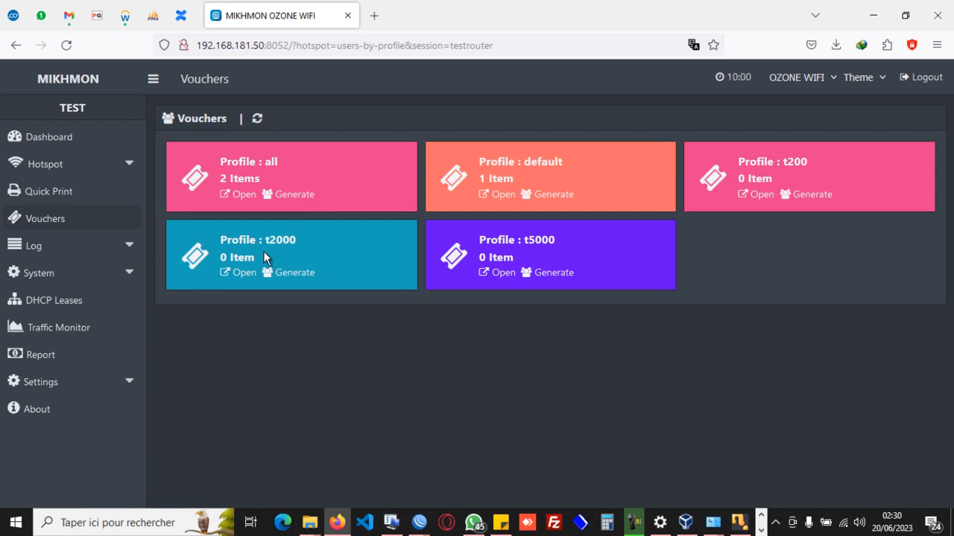
click(290, 196)
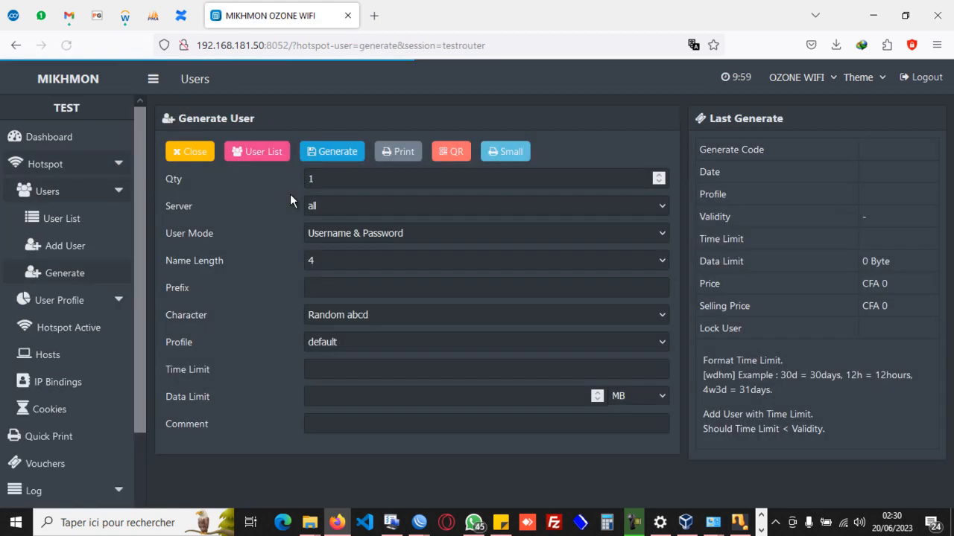
click(405, 184)
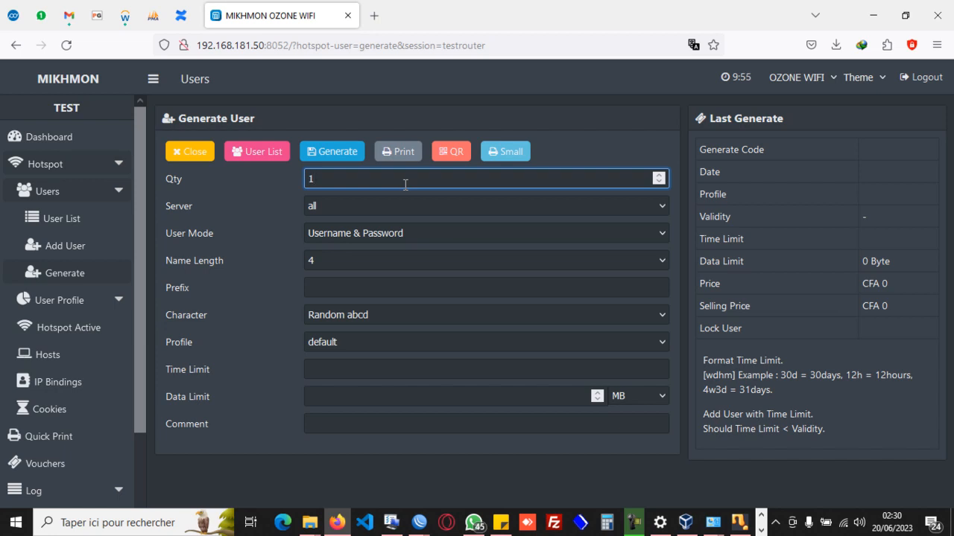
text(00)
Set the voucher server to ozonewifi and keep the user mode at Username & Password.
click(463, 204)
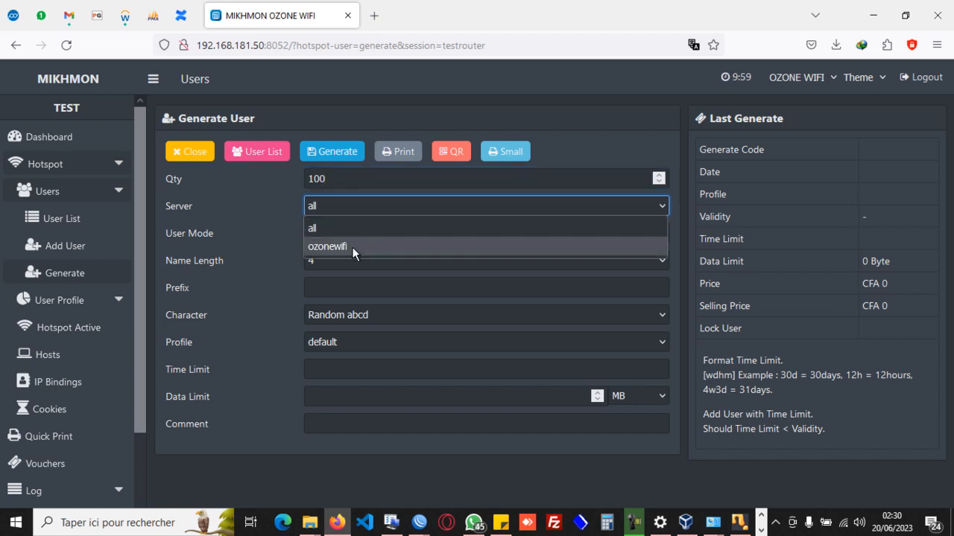
click(362, 177)
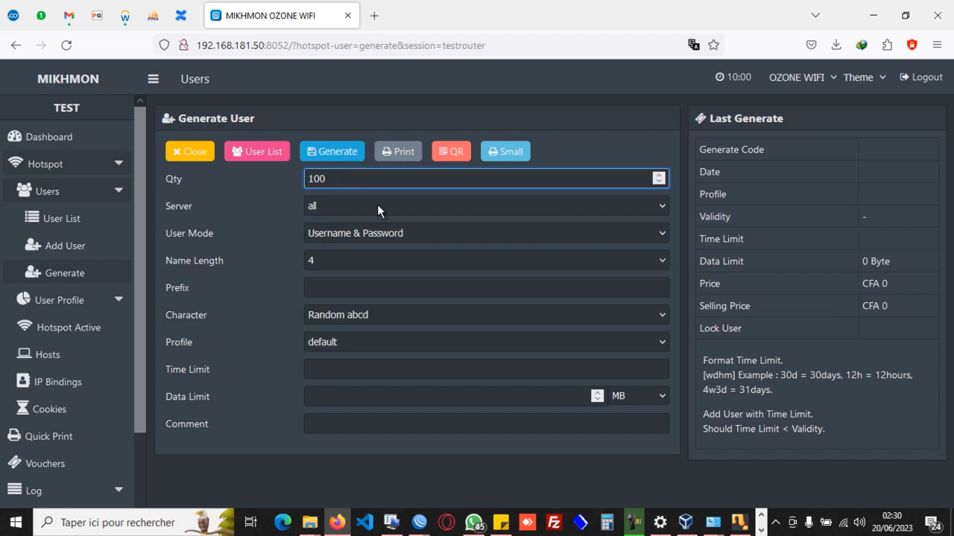
click(430, 205)
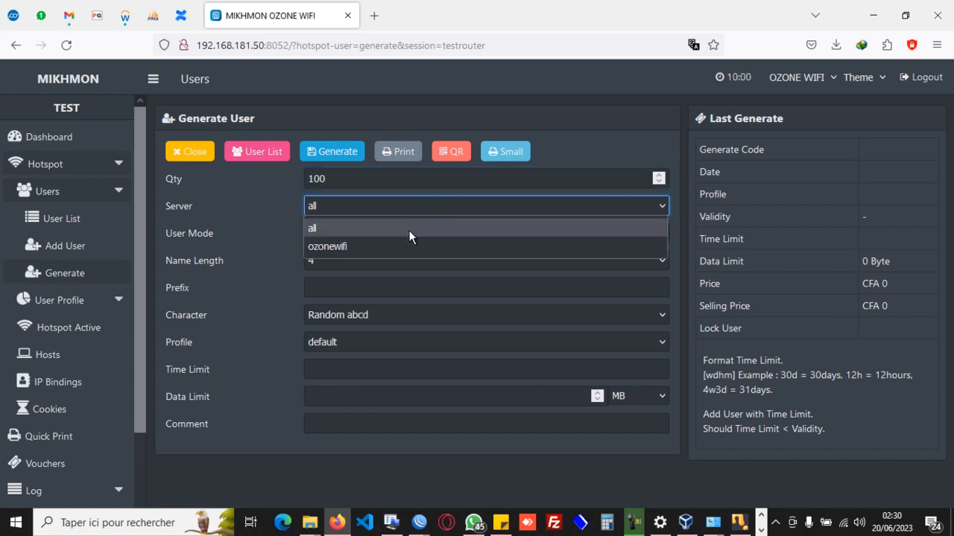
click(351, 248)
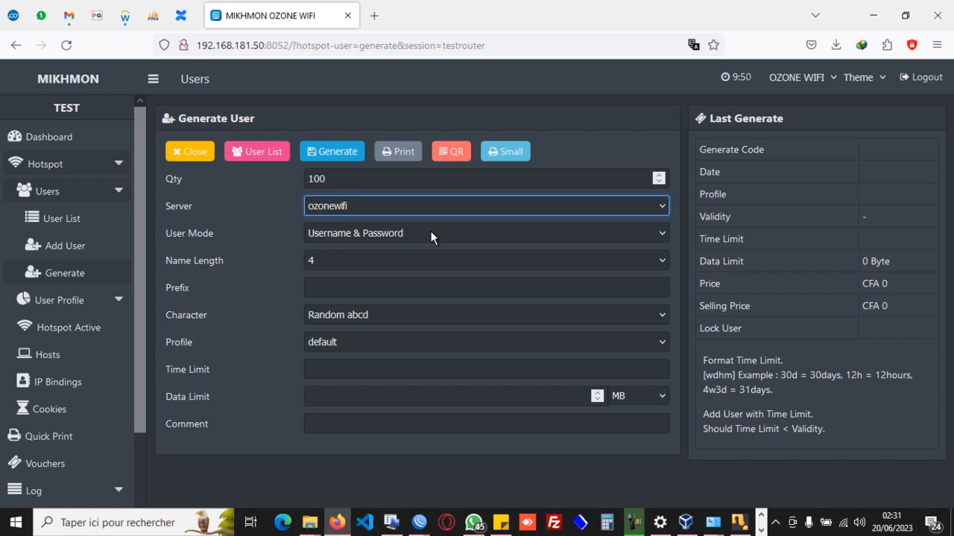
click(431, 233)
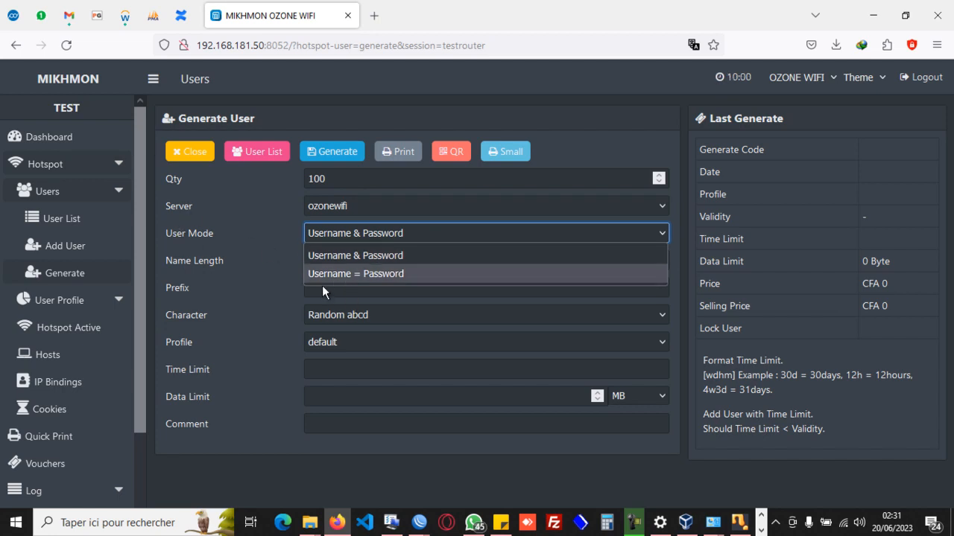
click(405, 254)
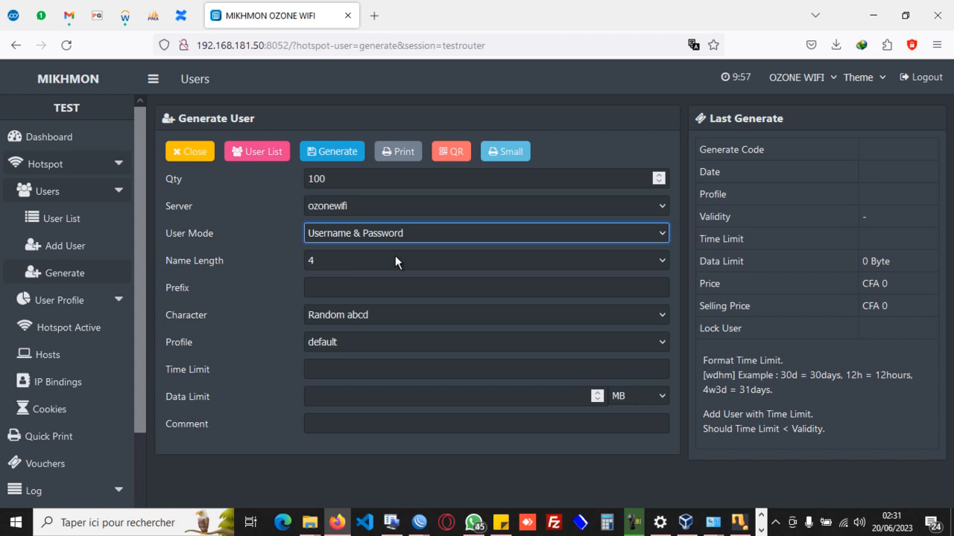
Set the voucher character type to Random 5ab2c34d and assign the t200 profile.
click(397, 317)
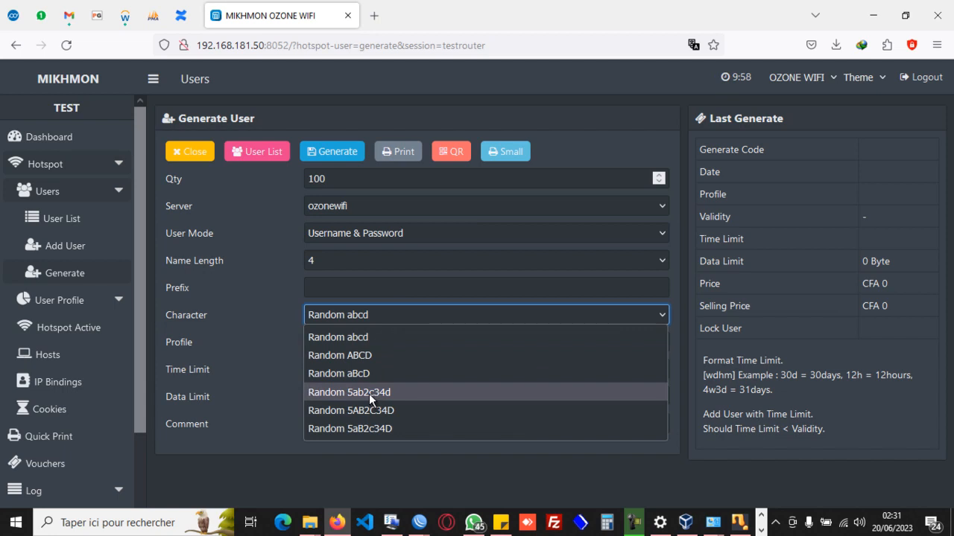
click(369, 394)
click(411, 344)
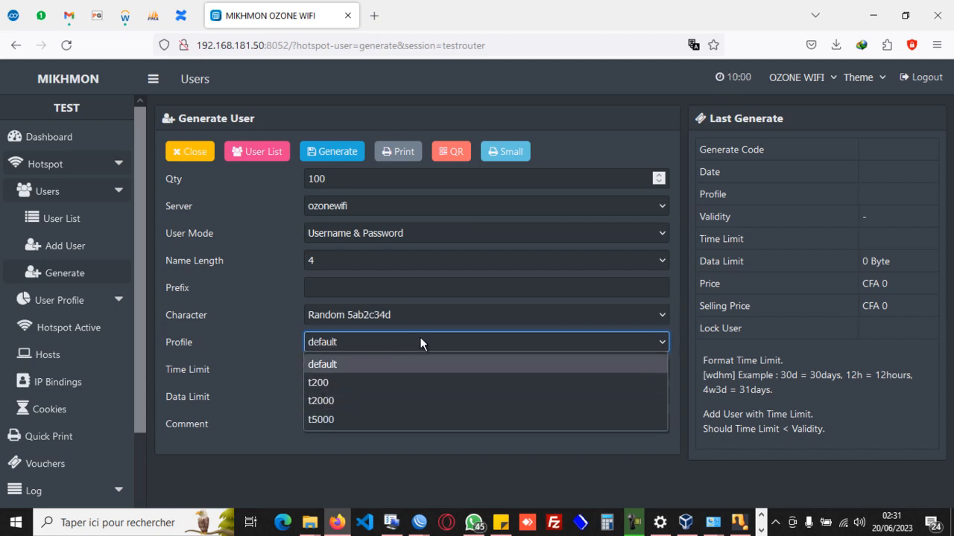
click(315, 382)
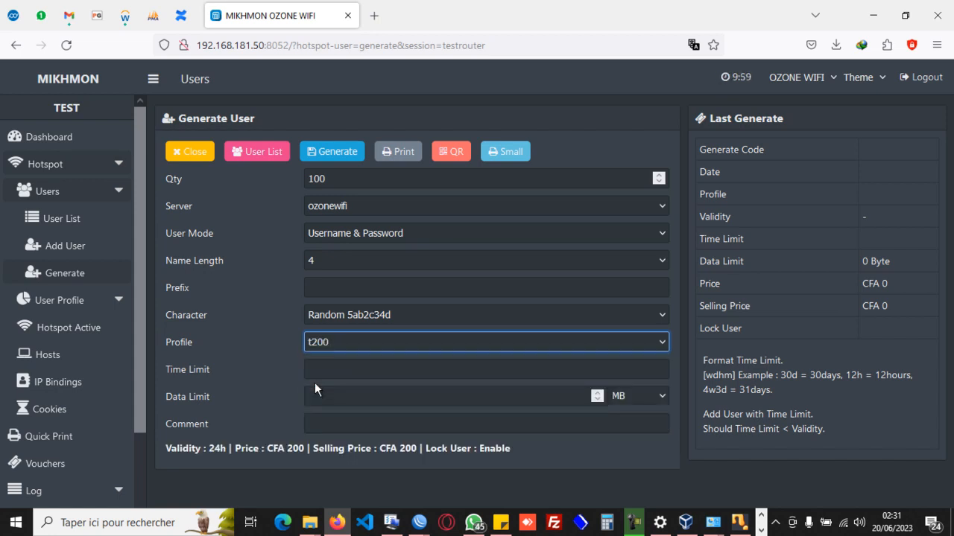
Set a time limit of 24h for the t200 vouchers and generate the batch.
click(379, 373)
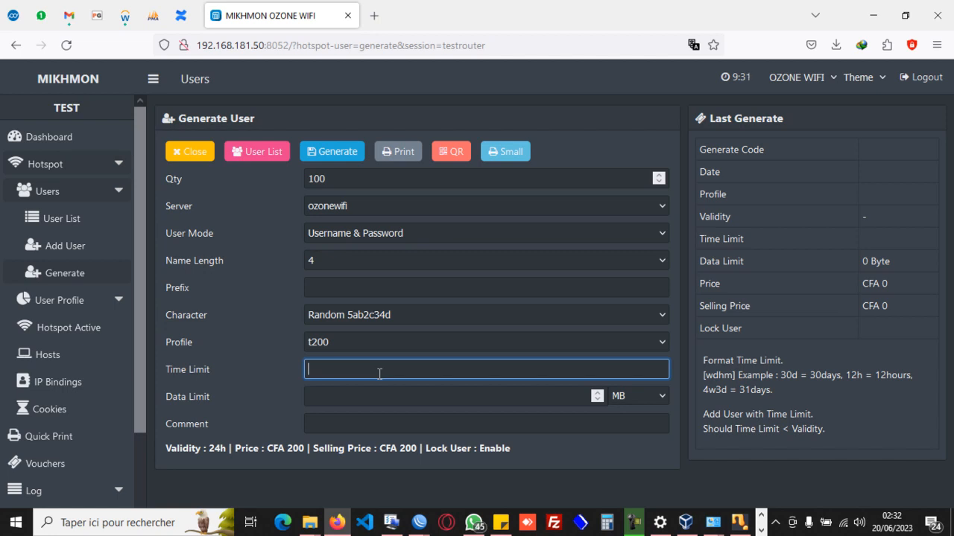
text(24h)
click(330, 155)
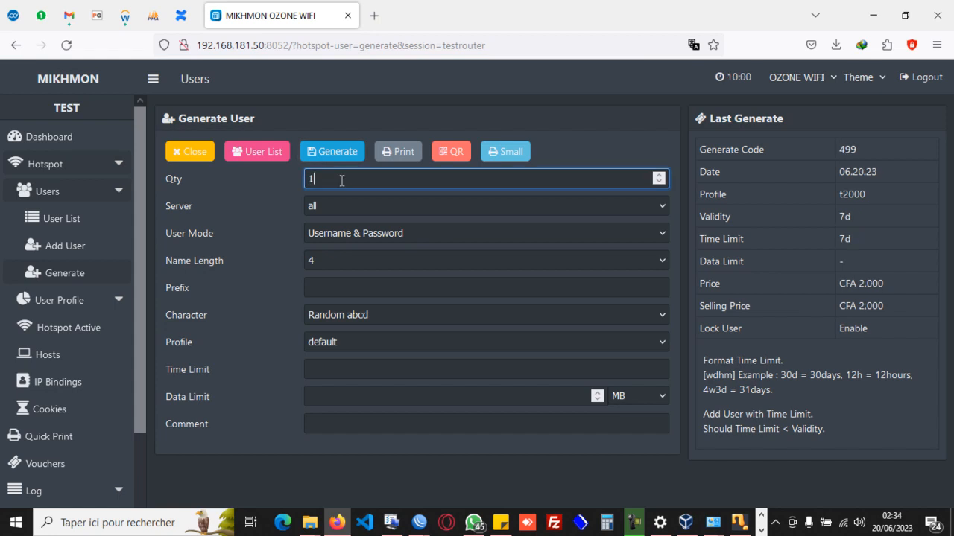
Prepare a new batch of 100 vouchers on the ozonewifi server in Username & Password mode.
text(00)
click(345, 206)
click(336, 247)
click(433, 231)
click(432, 231)
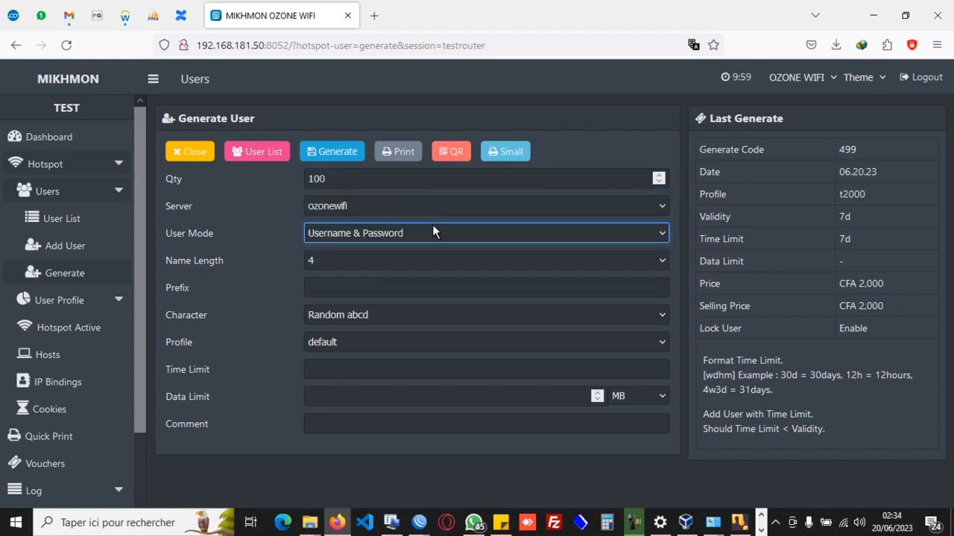
Assign the t5000 profile with a time limit of 30d and generate the vouchers.
click(350, 347)
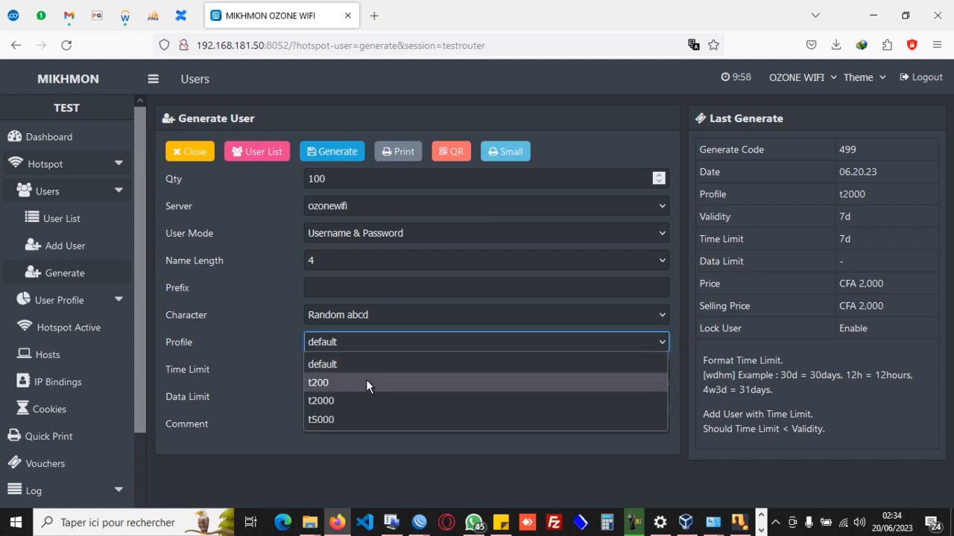
click(345, 420)
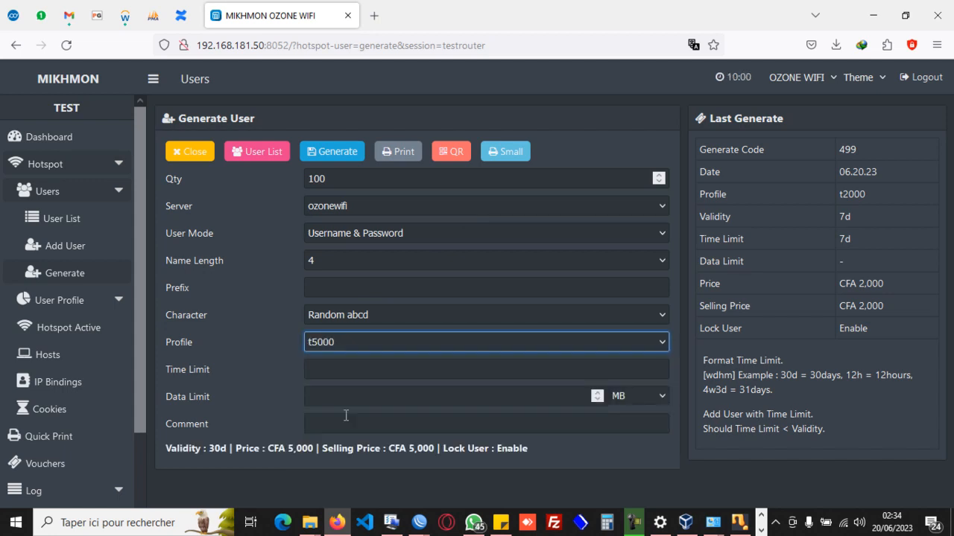
click(350, 368)
text(30d)
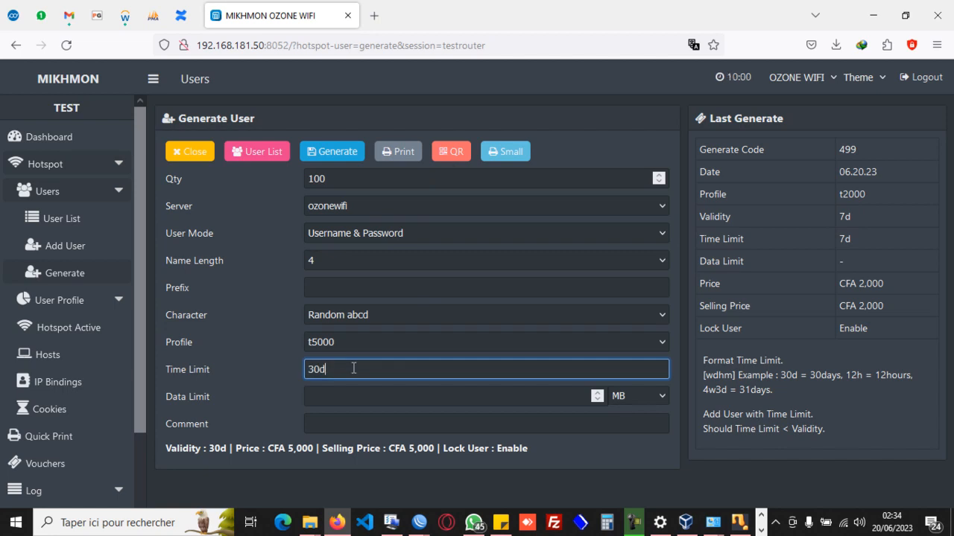
click(327, 157)
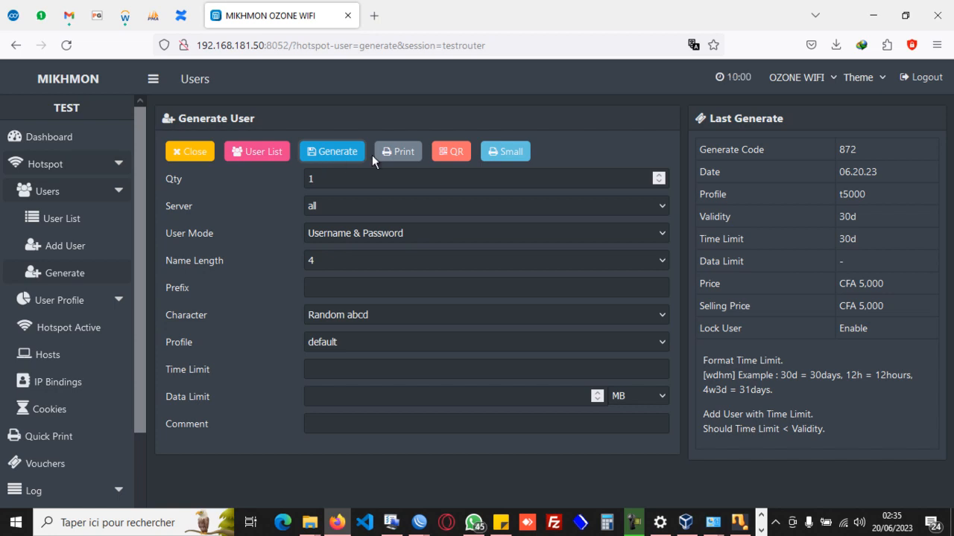
Print the generated t5000 vouchers in small format, saving them to PDF as Voucher-OZONE WIFI-t5000-up-872-06.20.23-.pdf.
click(505, 154)
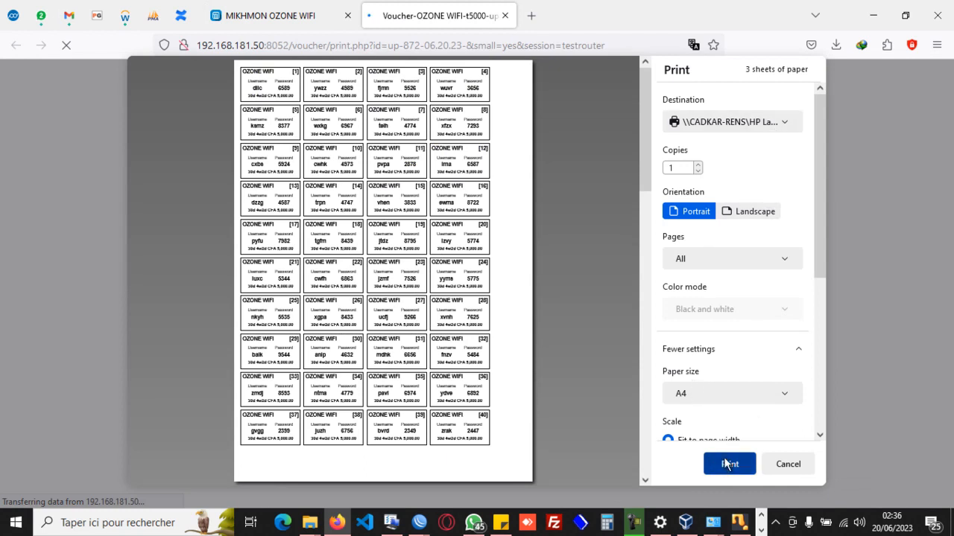
click(777, 127)
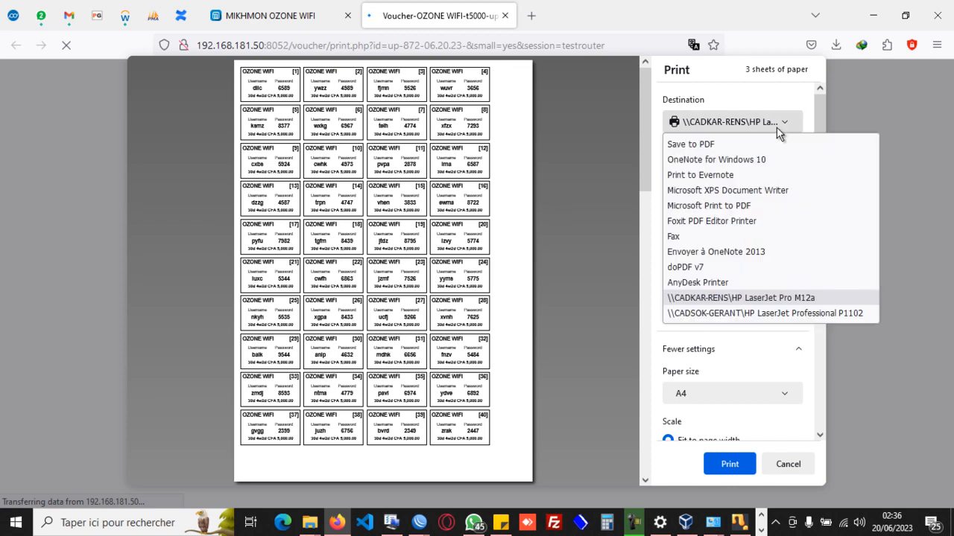
click(693, 144)
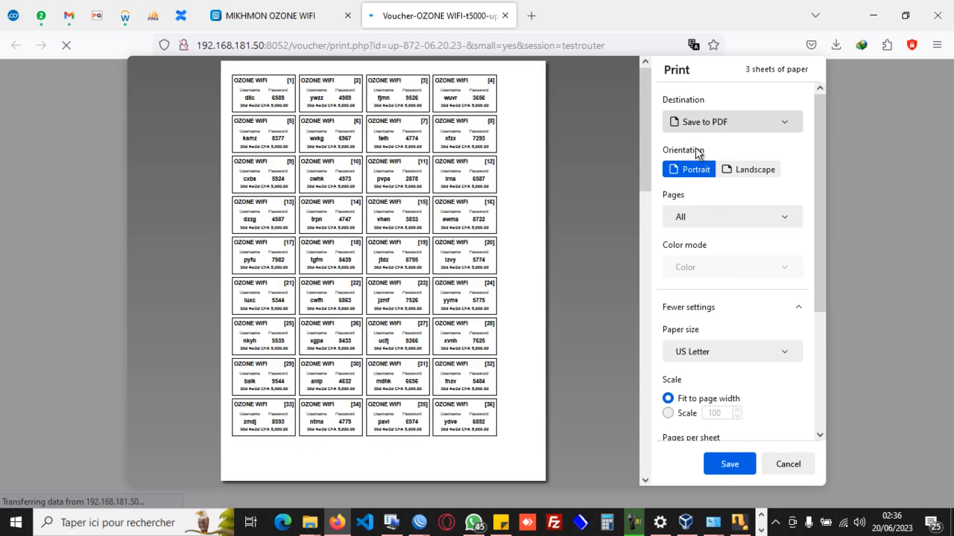
click(722, 471)
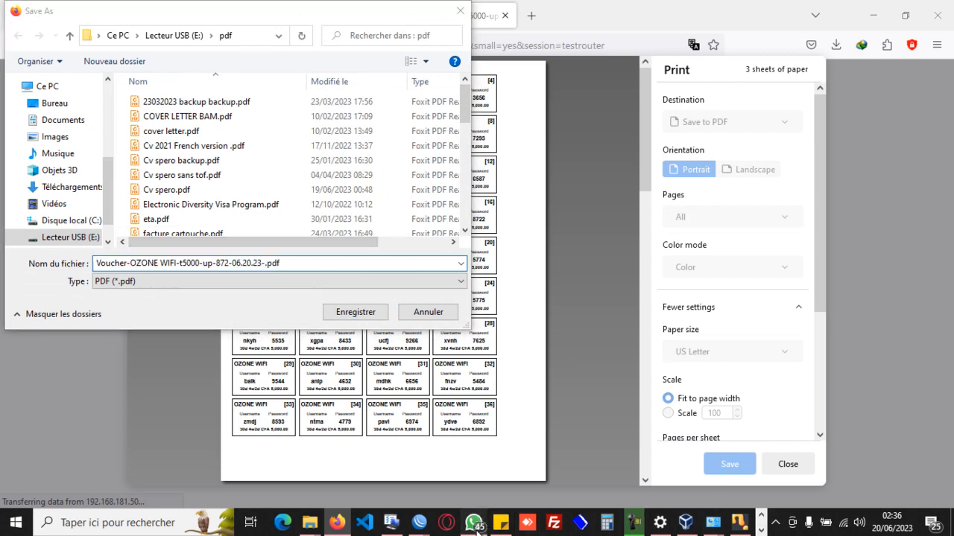
click(352, 312)
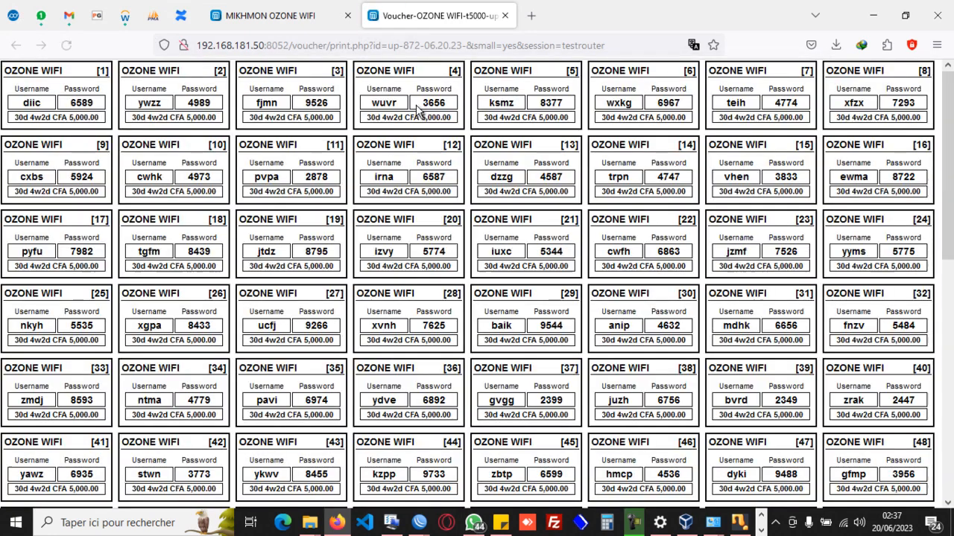
Leave the voucher generation form and open the t2000 profile's user list from the vouchers overview.
click(281, 15)
click(195, 154)
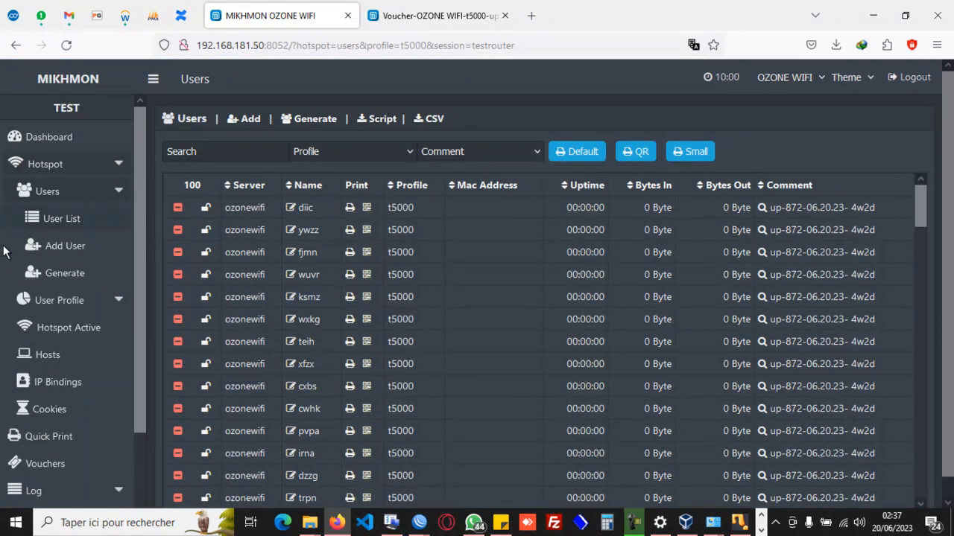
click(62, 145)
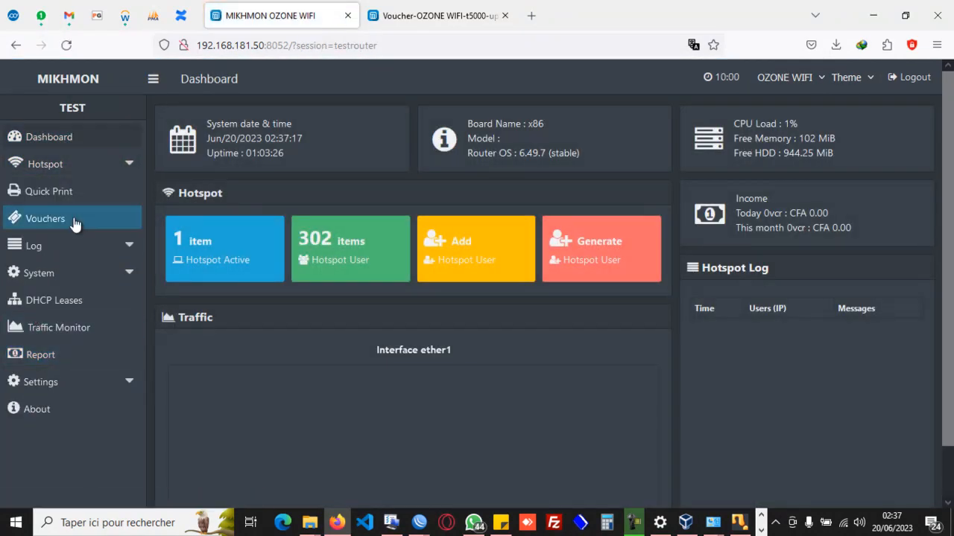
click(47, 219)
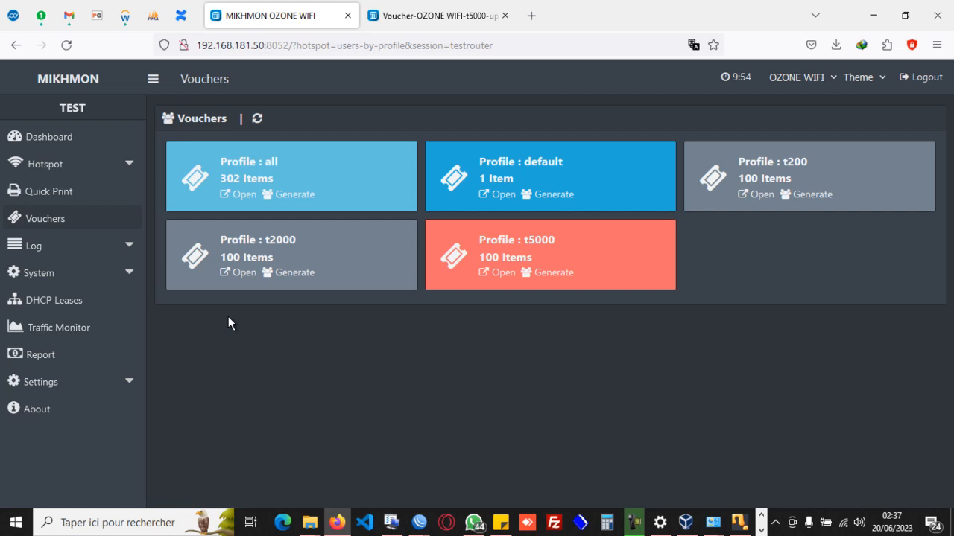
click(53, 227)
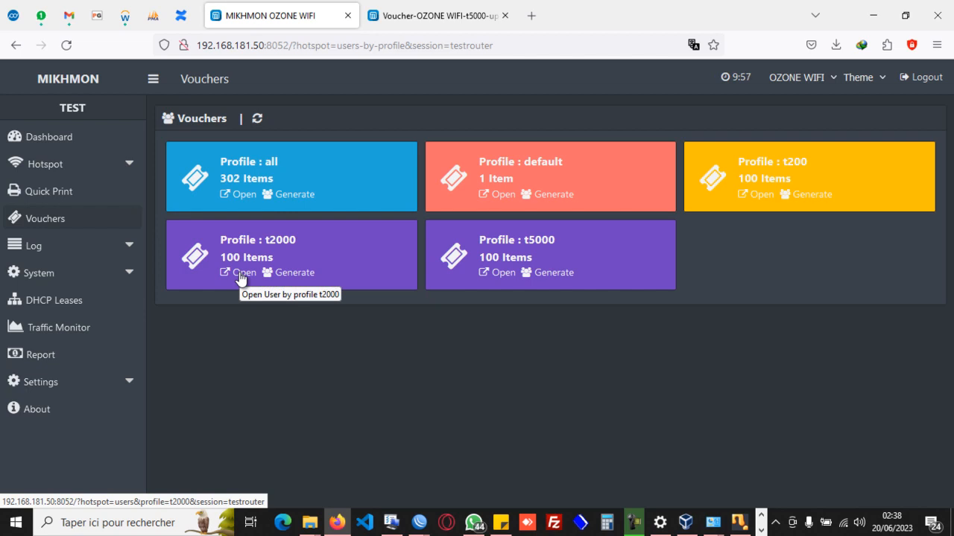
click(239, 274)
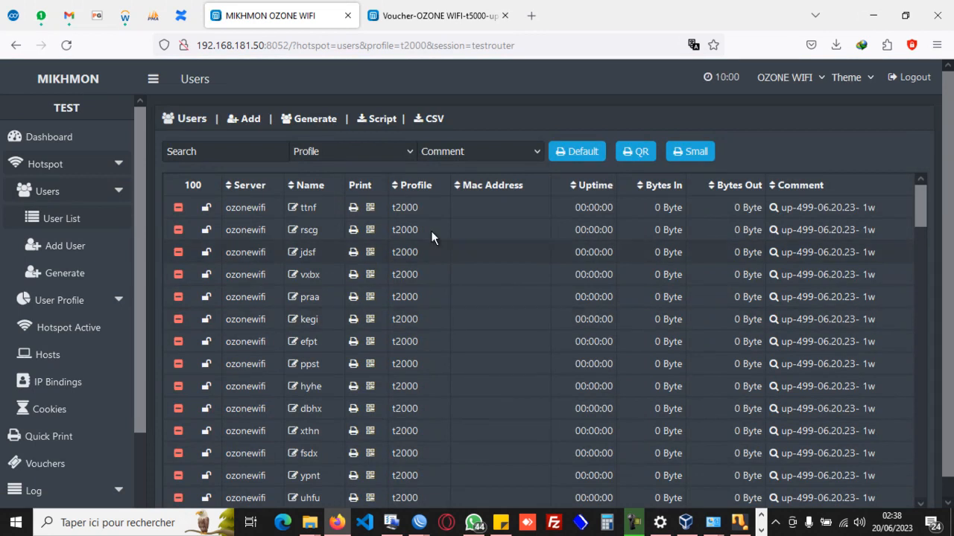
Filter the t2000 users by the comment up-499-06.20.23- and request their vouchers in small print format.
click(530, 152)
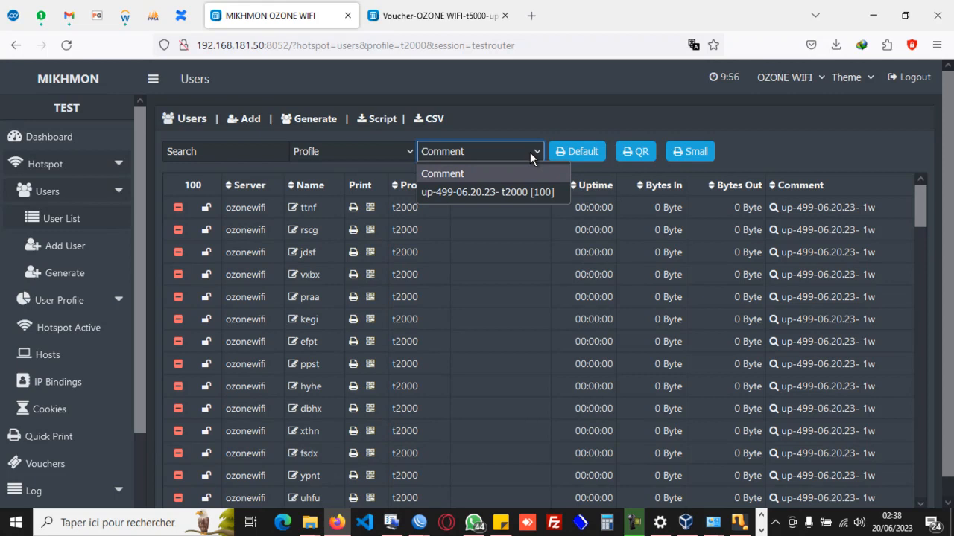
click(525, 192)
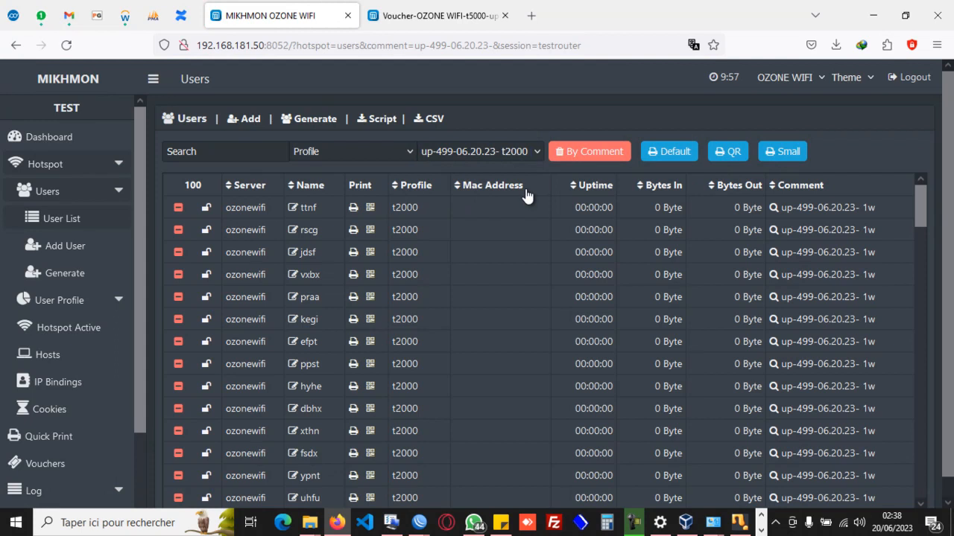
click(779, 157)
Return to the vouchers overview and view the t5000 profile's user list.
click(12, 465)
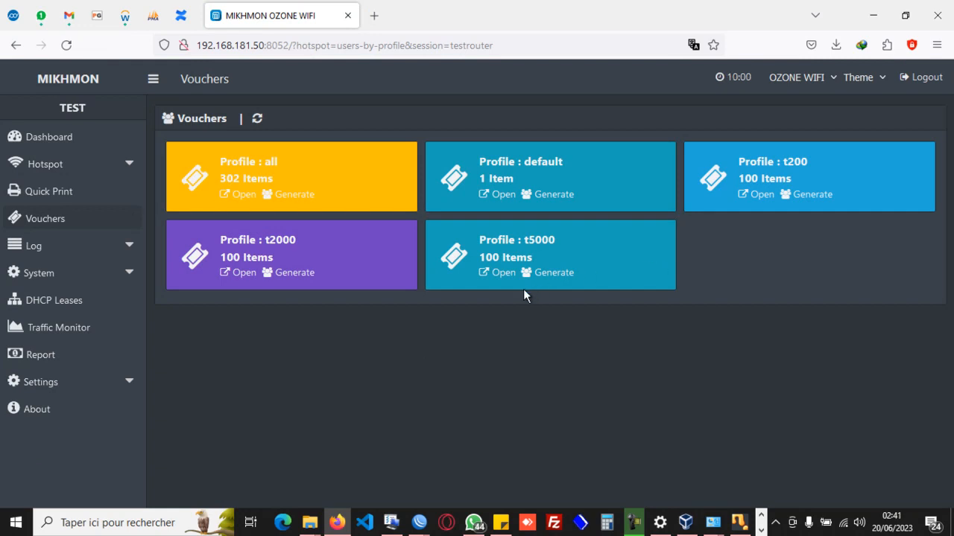
click(495, 277)
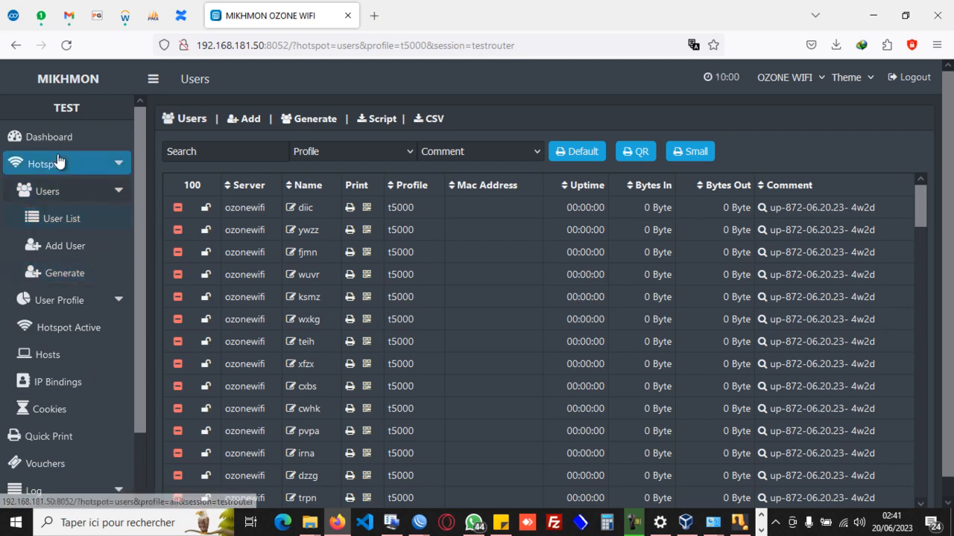
Start a new batch of 50 vouchers on the ozonewifi server.
click(68, 277)
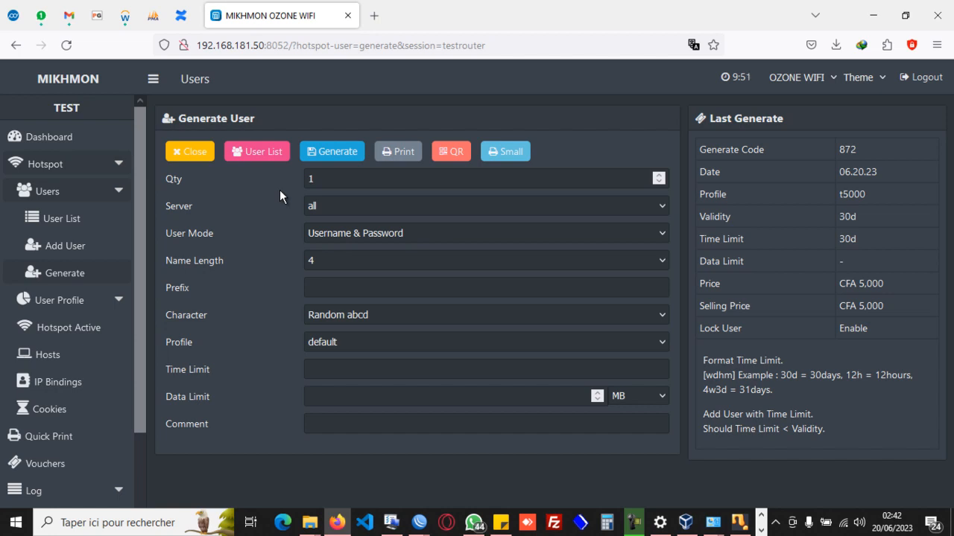
click(403, 423)
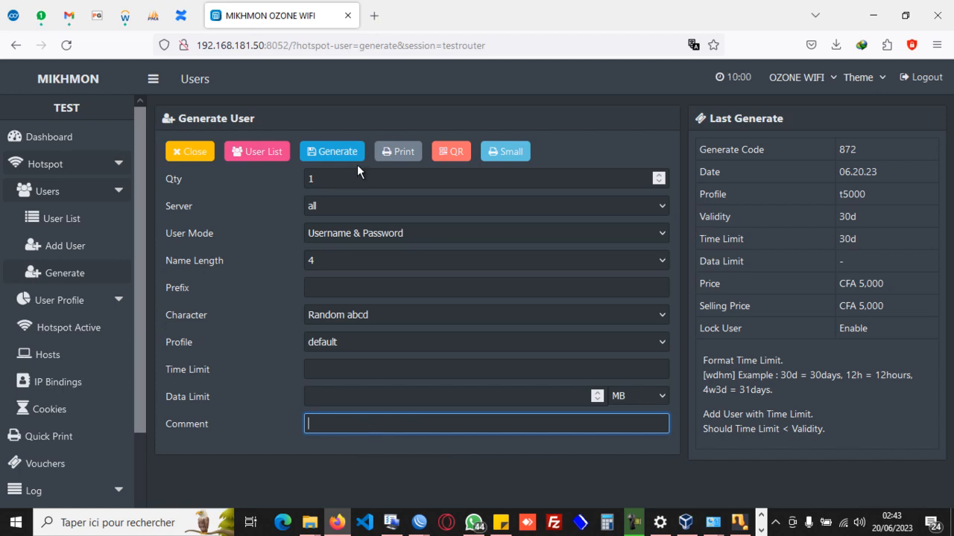
click(404, 181)
key(BackSpace)
text(50)
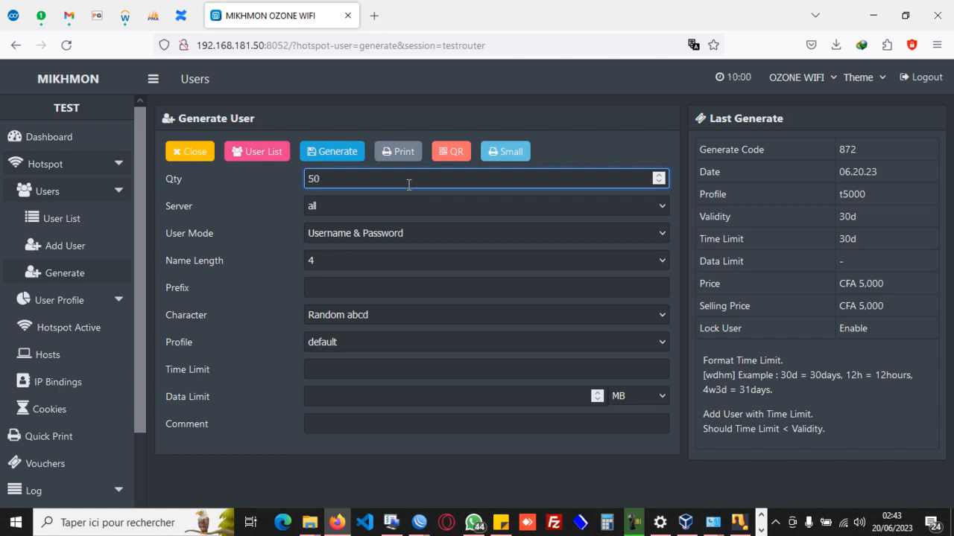
click(339, 207)
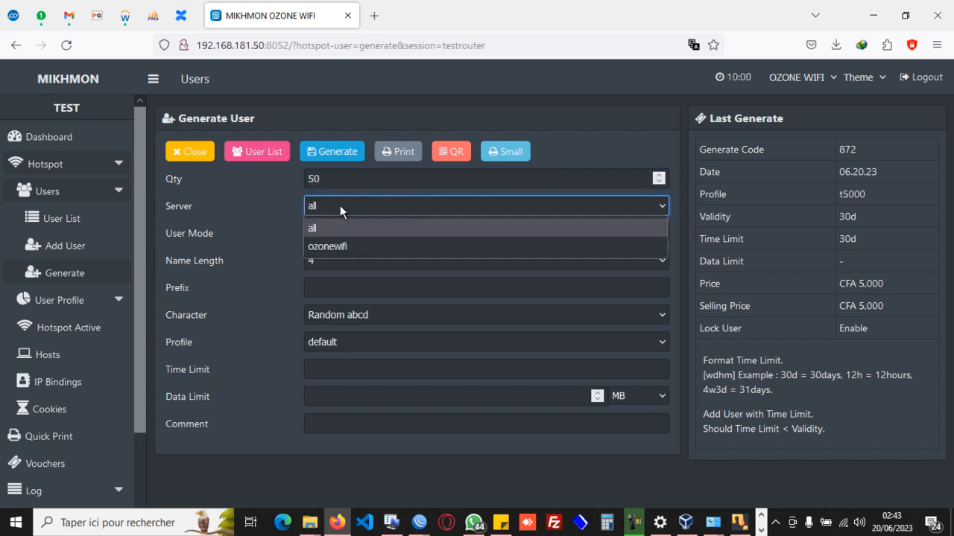
click(346, 251)
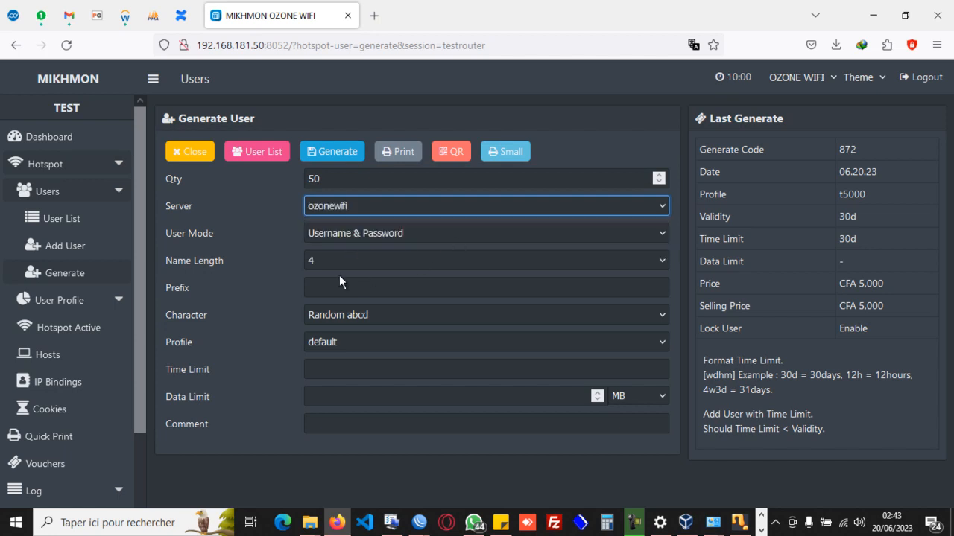
Assign the t200 profile to the batch and set its time limit to 24h.
click(340, 341)
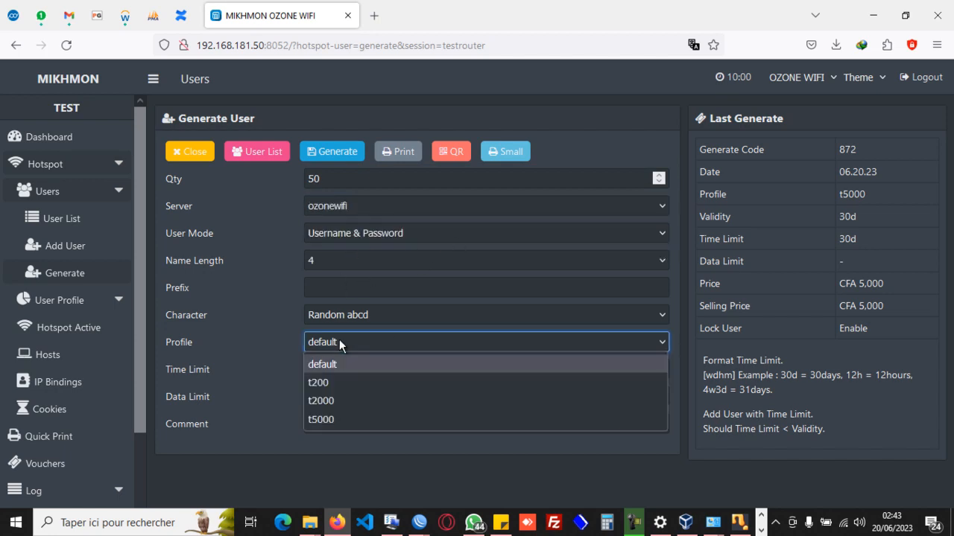
click(328, 382)
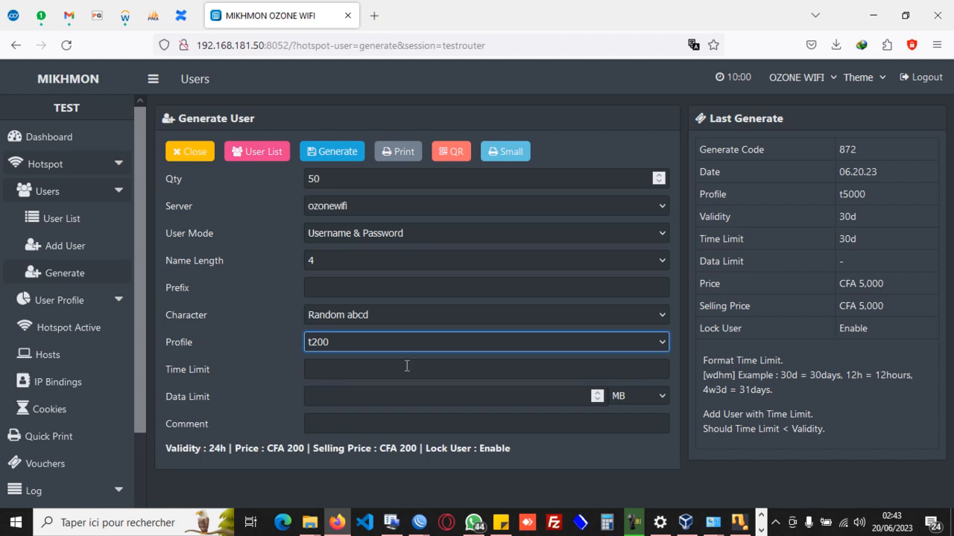
click(374, 371)
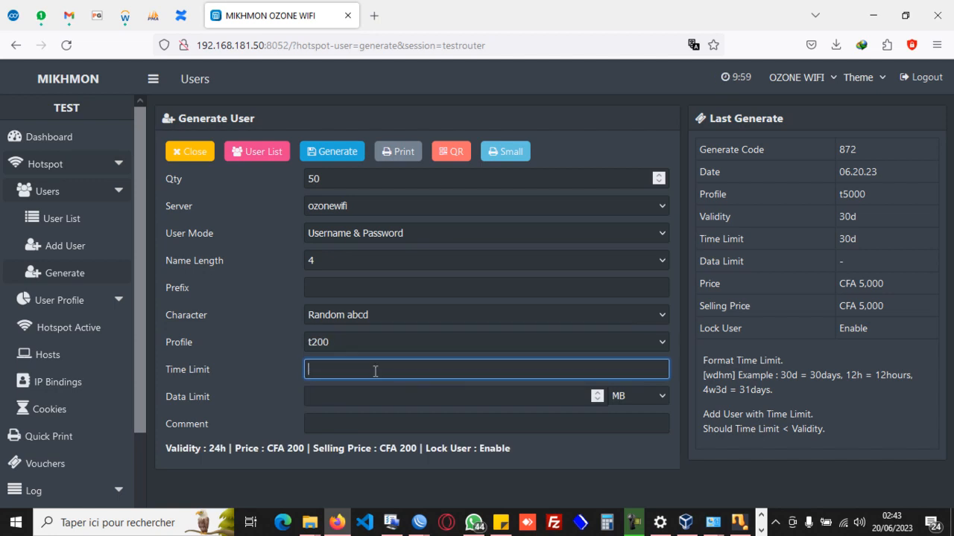
text(24h)
Add the comment "online" to the batch and generate the vouchers.
click(386, 419)
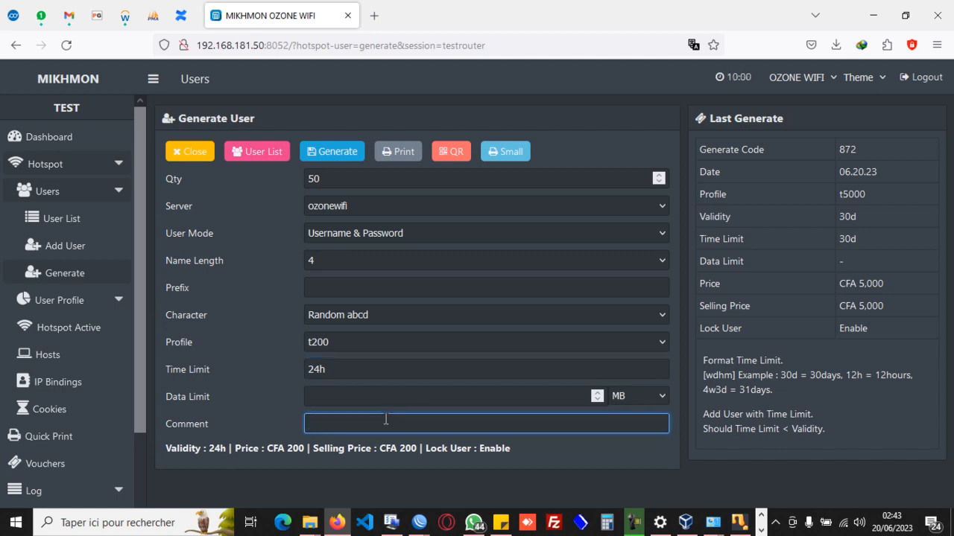
text(online)
click(333, 152)
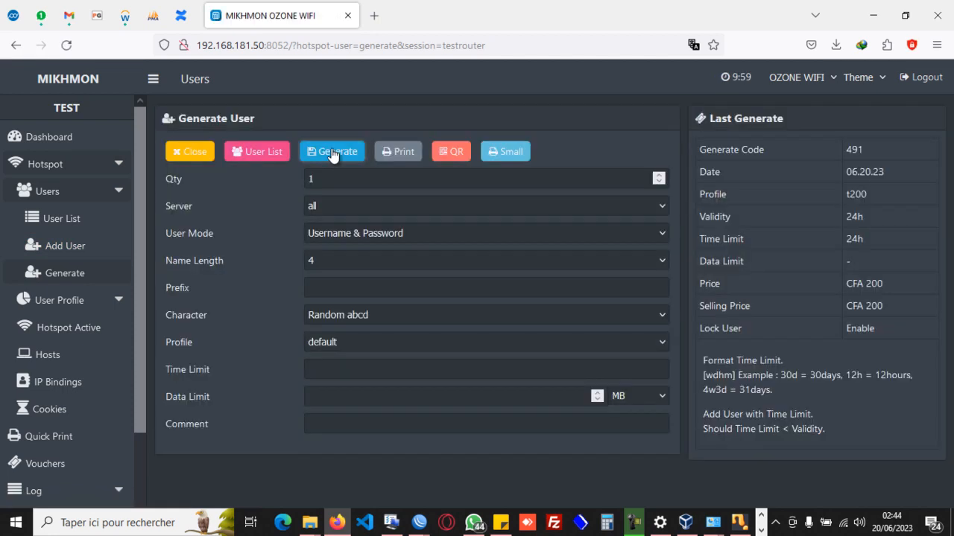
Filter the t200 users by the comment up-491-06.20.23-online and download the list as a CSV file.
click(190, 151)
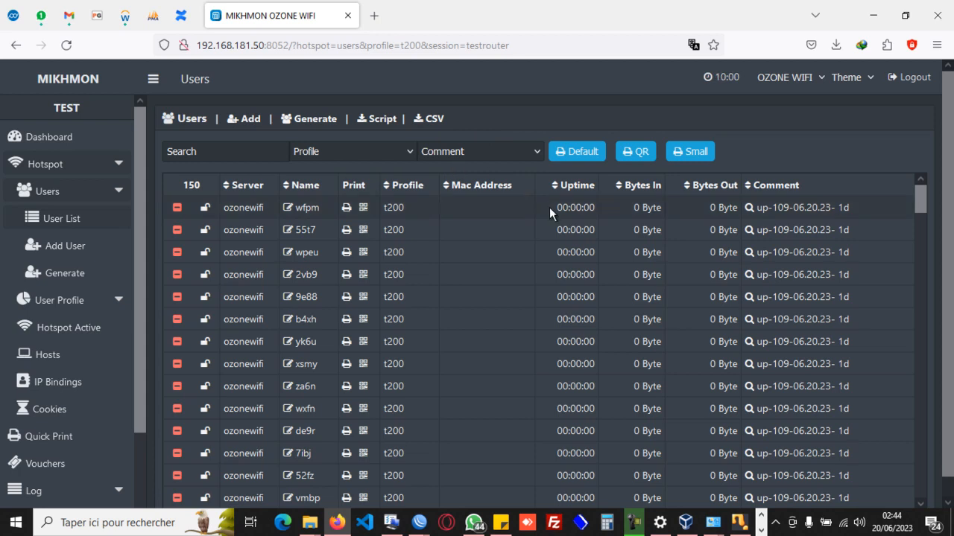
click(537, 152)
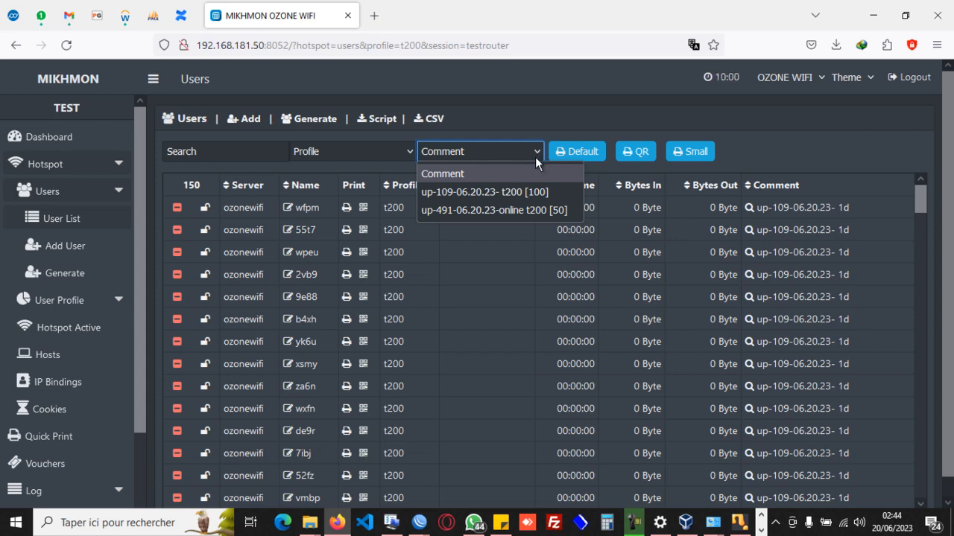
click(506, 211)
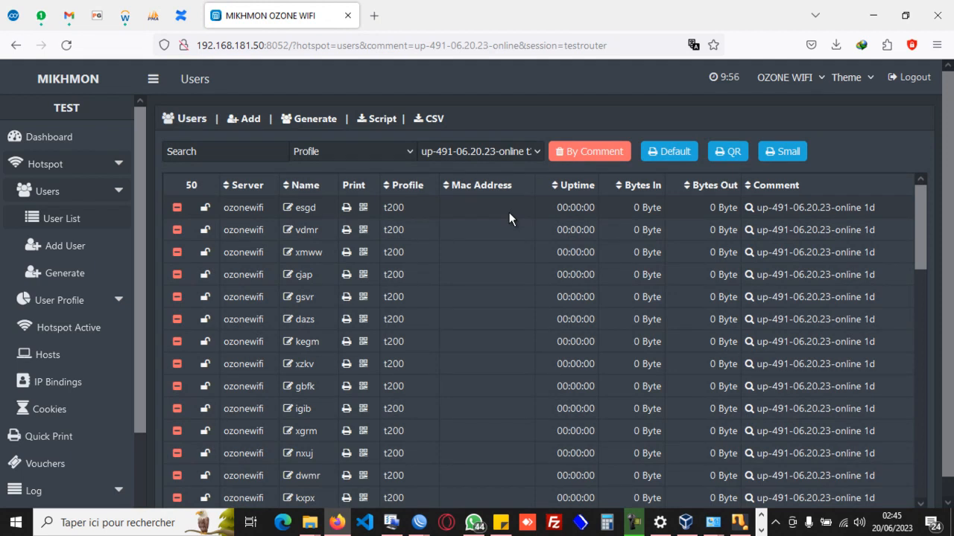
click(422, 121)
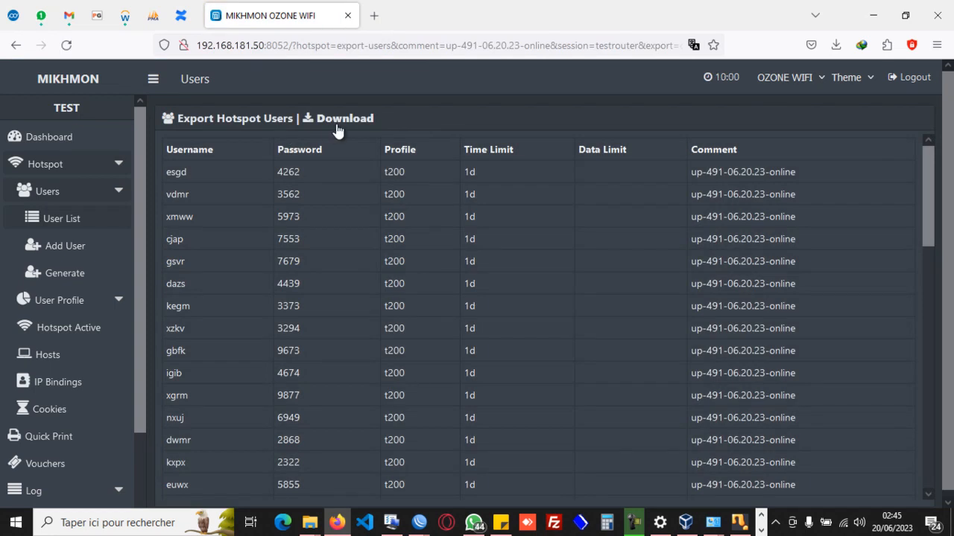
click(338, 119)
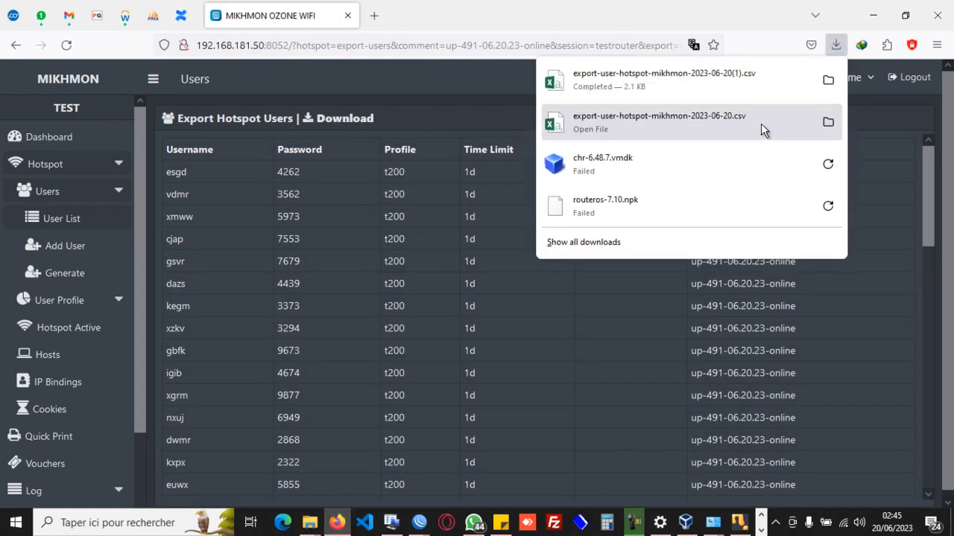
Open the downloaded export-user-hotspot-mikhmon-2023-06-20(1).csv in Excel, review the exported voucher rows, and close it.
click(681, 84)
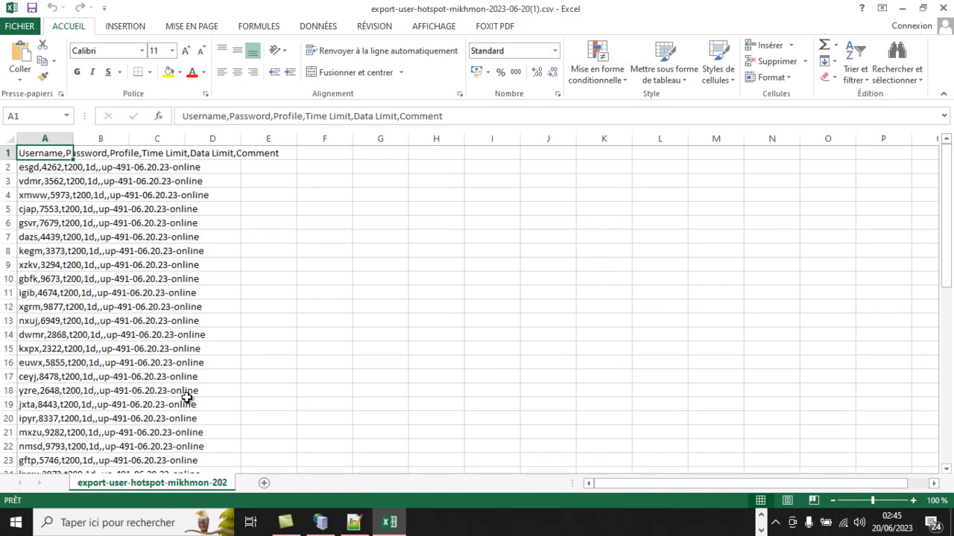
scroll(187, 399, down, 20)
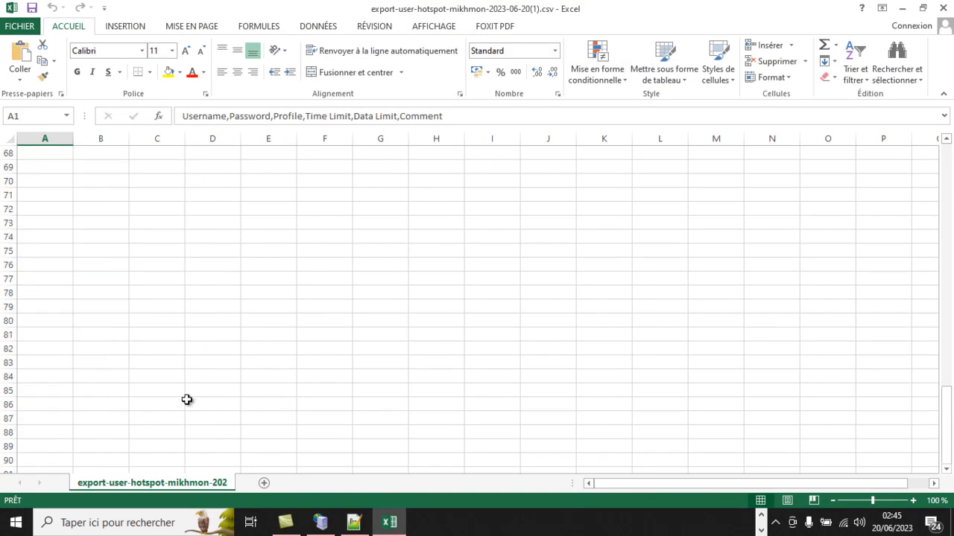
scroll(187, 399, up, 20)
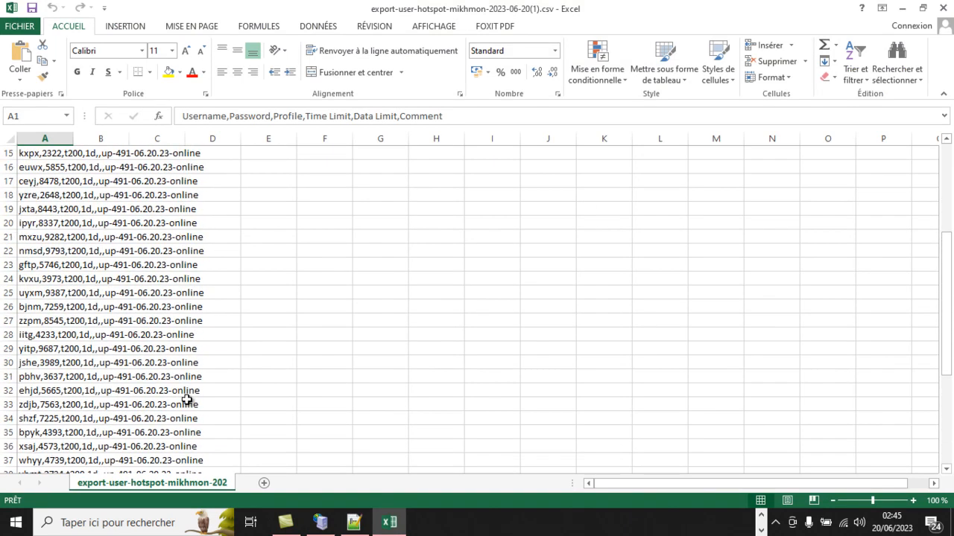
click(941, 9)
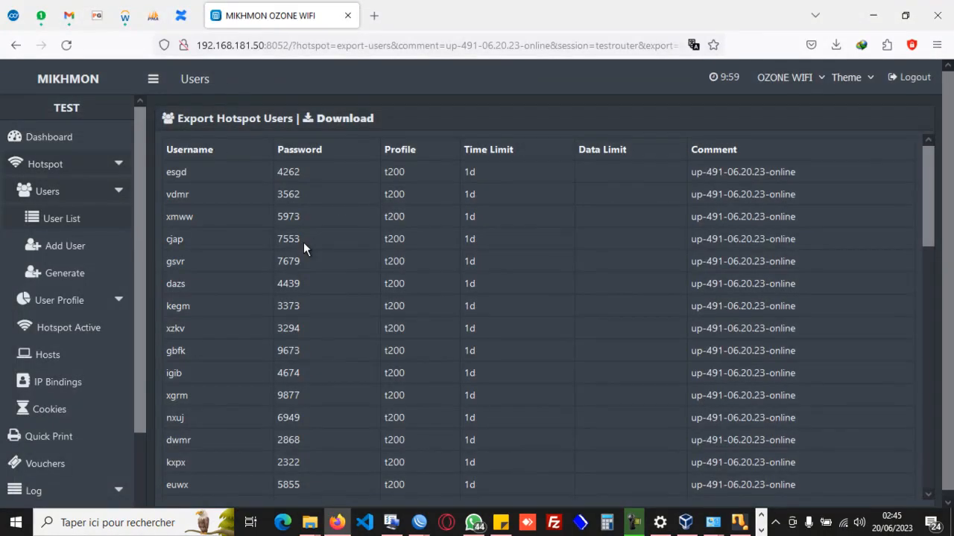
Leave the user export and return to the Mikhmon dashboard.
click(65, 136)
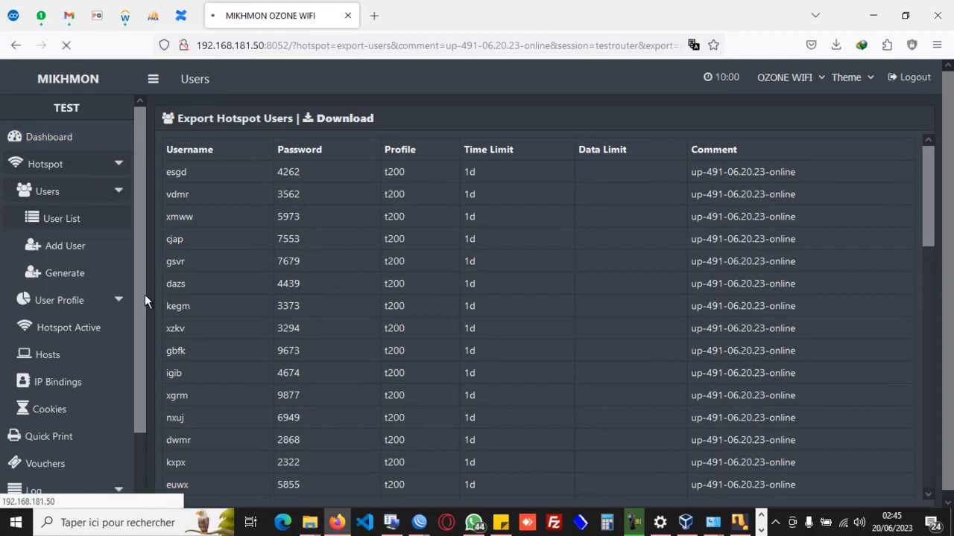